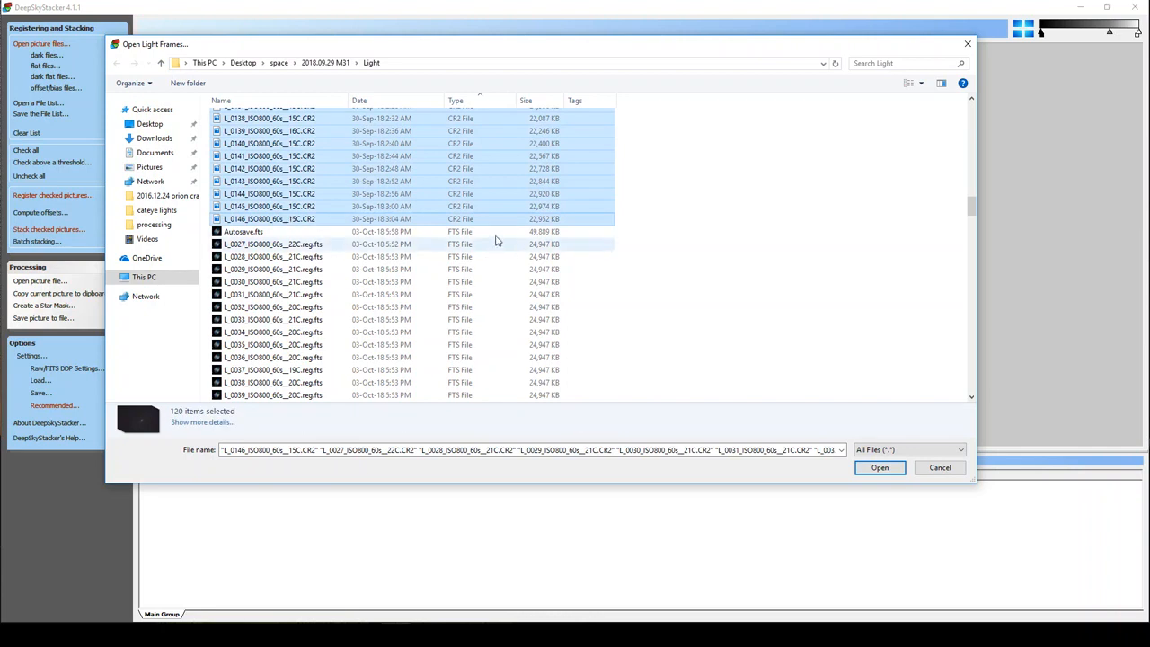
# - Load the CR2 light frames L_0027 to L_0146 from the Light folder and check all of them
pyautogui.moveTo(971, 212); pyautogui.dragTo(973, 108)
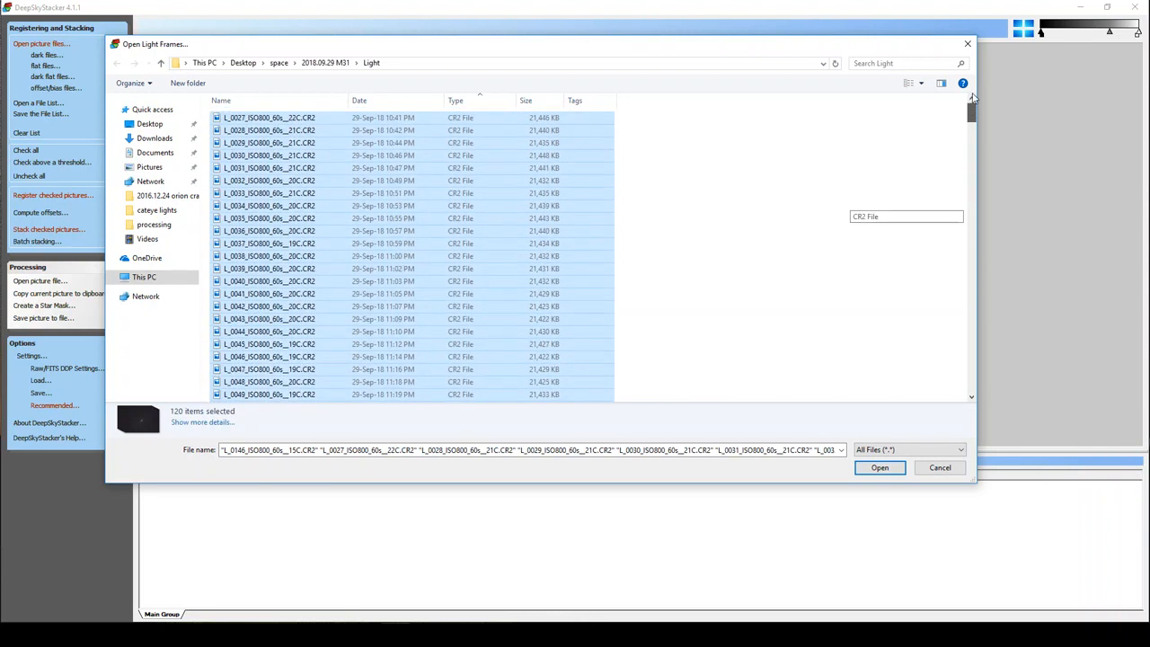
pyautogui.click(876, 467)
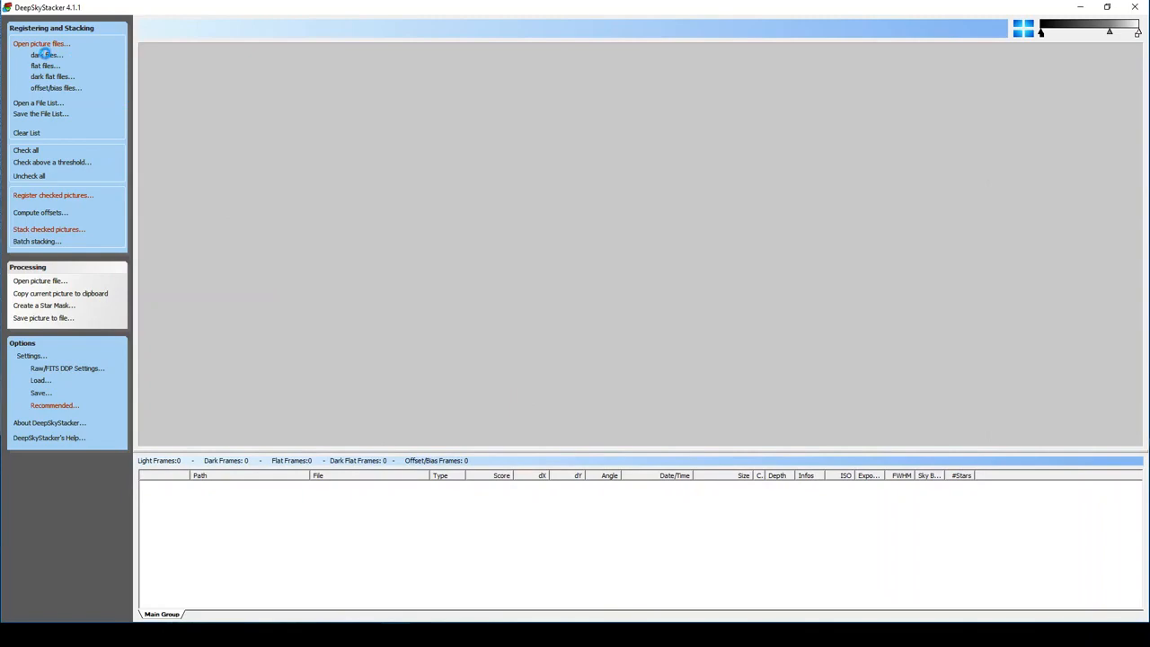
pyautogui.click(25, 150)
# - Add the dark frames D_0011 to D_0022 from the DARK folder
pyautogui.click(45, 55)
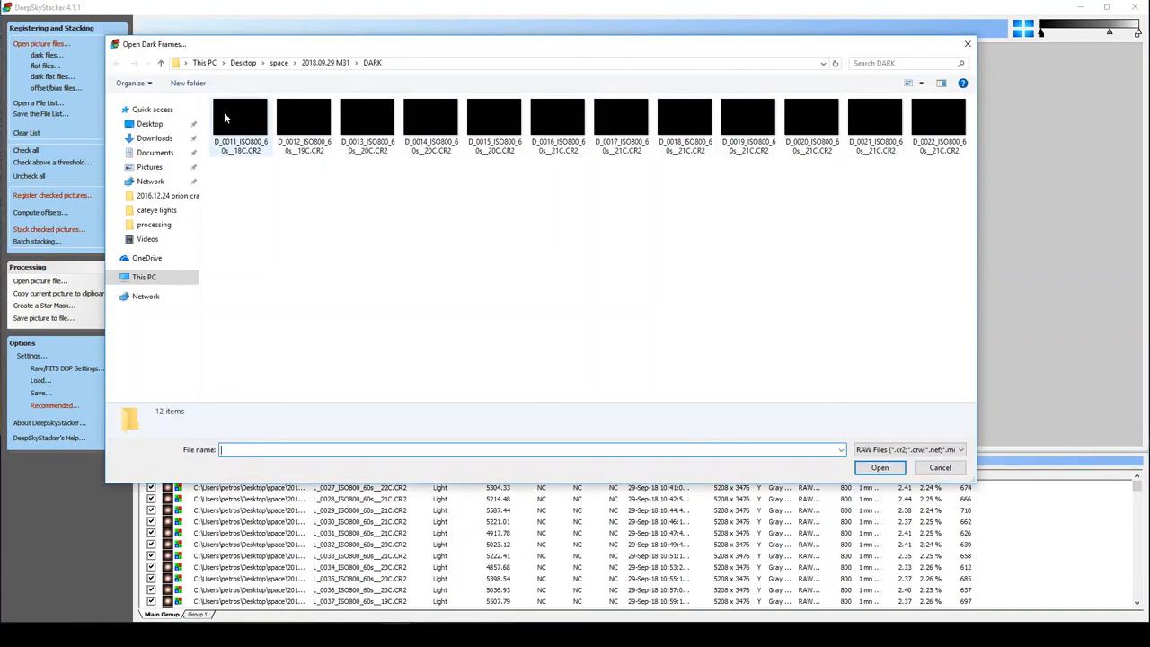
pyautogui.click(226, 115)
pyautogui.keyDown('shift'); pyautogui.click(938, 124); pyautogui.keyUp('shift')
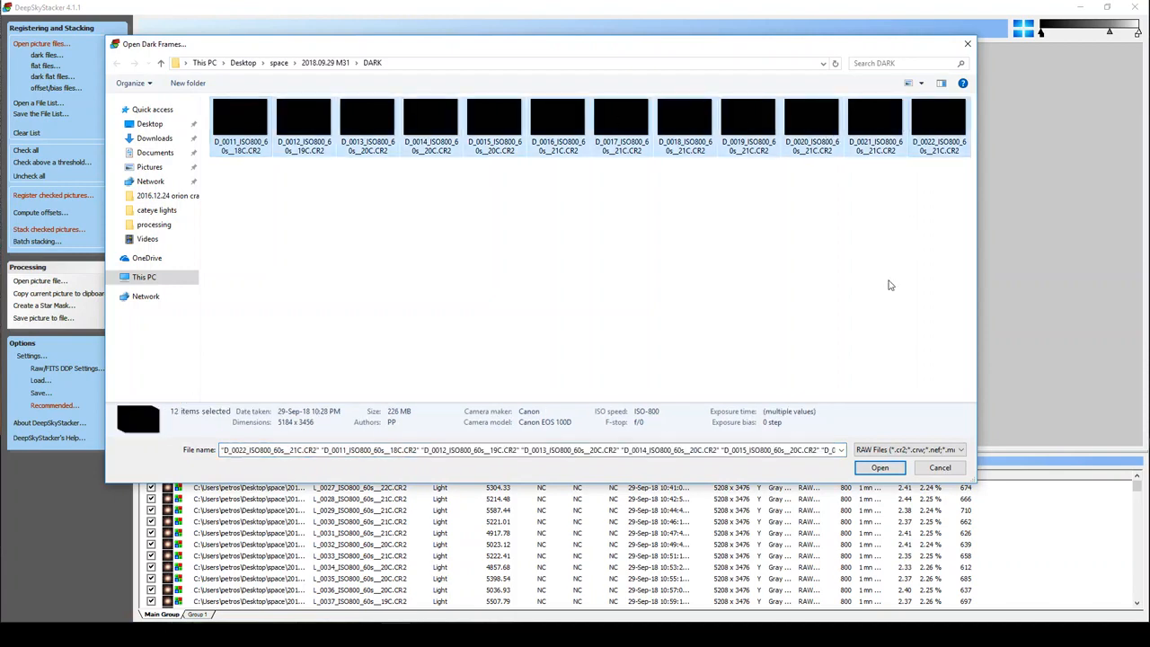
pyautogui.click(871, 468)
# - Add the flat frames F_0148 to F_0168 from the F folder
pyautogui.click(43, 66)
pyautogui.click(239, 135)
pyautogui.keyDown('shift'); pyautogui.click(745, 230); pyautogui.keyUp('shift')
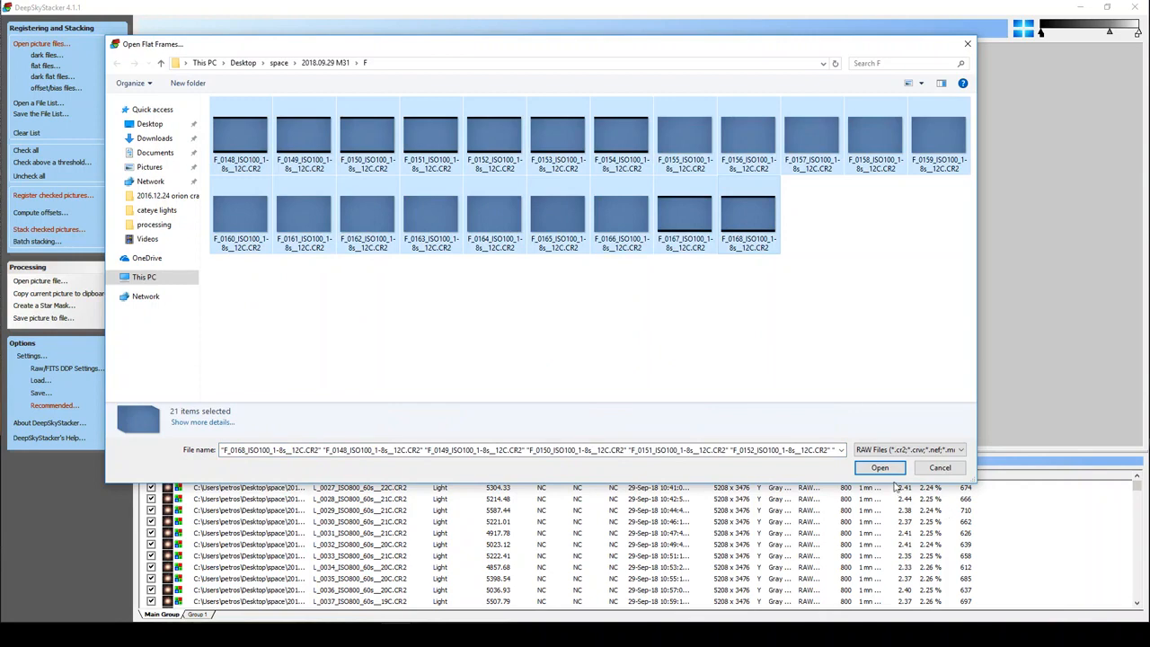
pyautogui.click(880, 467)
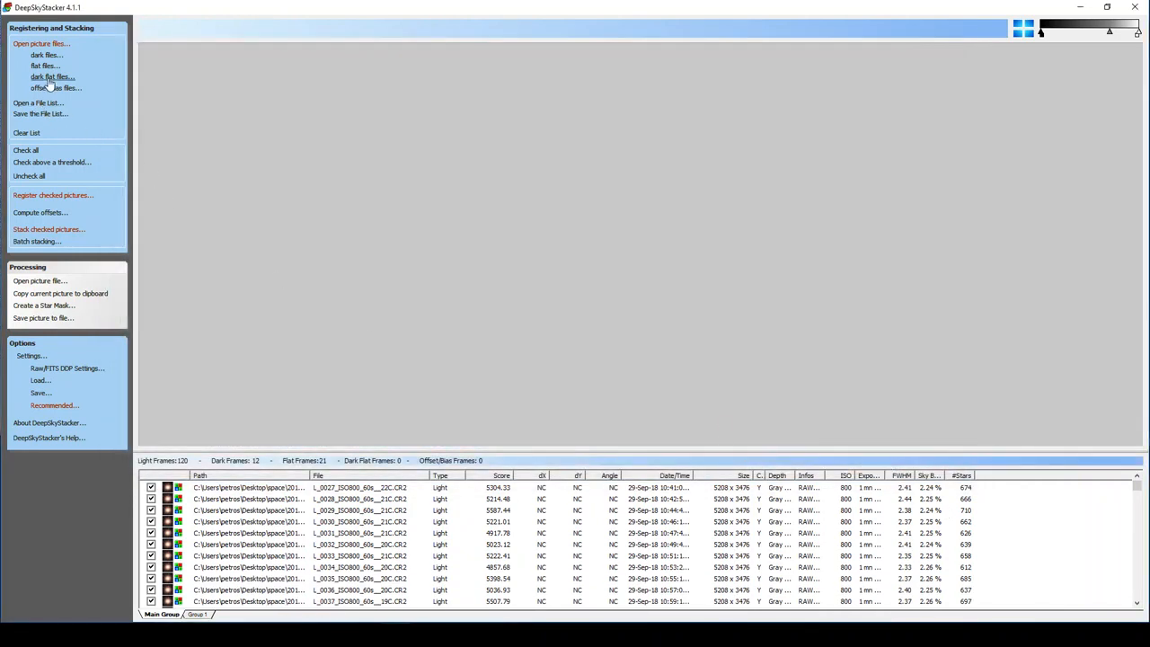
# - Add the dark flat frames DF_0169 to DF_0189 from the DF folder
pyautogui.click(51, 77)
pyautogui.click(240, 124)
pyautogui.keyDown('shift'); pyautogui.click(751, 184); pyautogui.keyUp('shift')
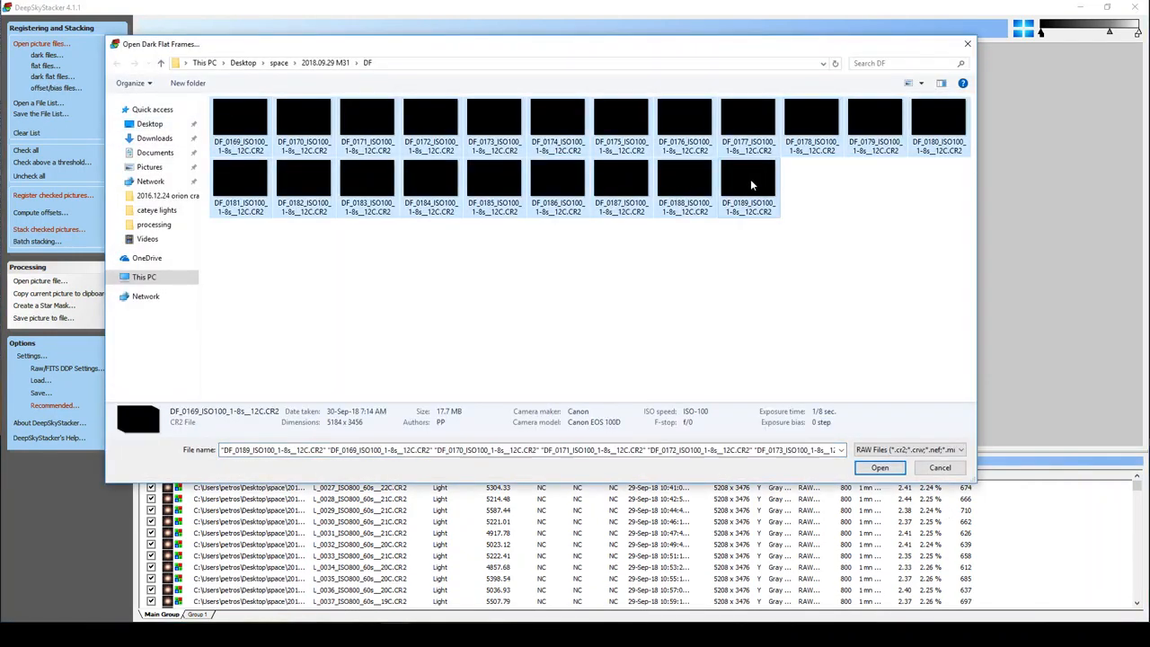
pyautogui.click(894, 466)
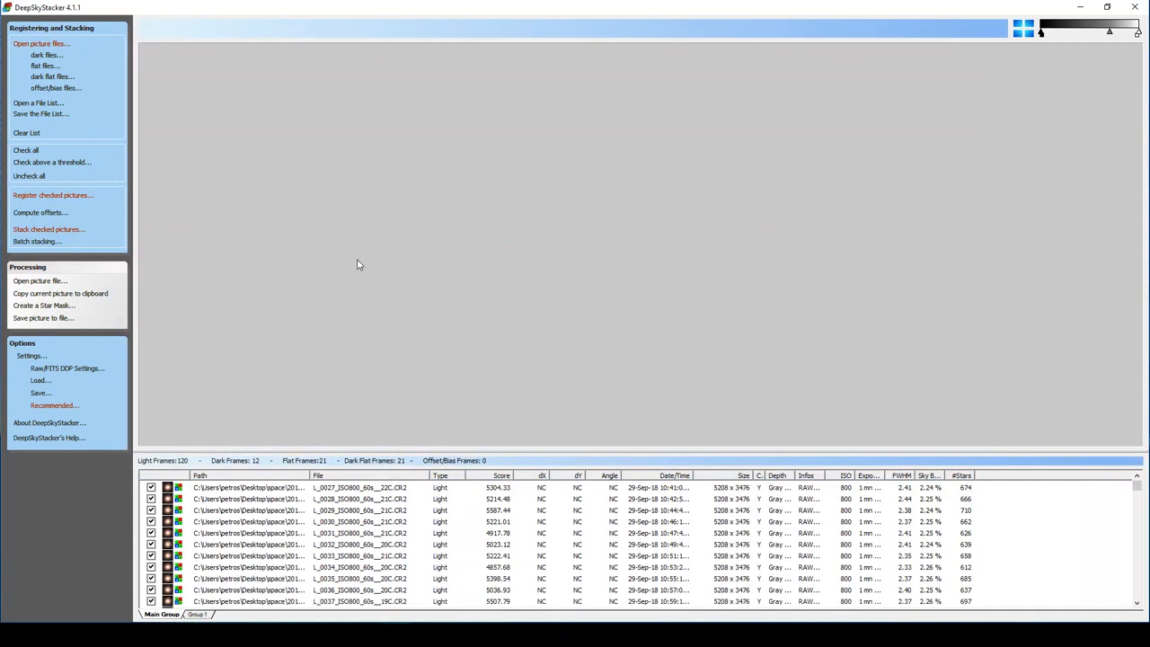
# - Open the stacking parameters for the checked pictures and examine the intermediate file and alignment settings
pyautogui.click(63, 232)
pyautogui.click(503, 485)
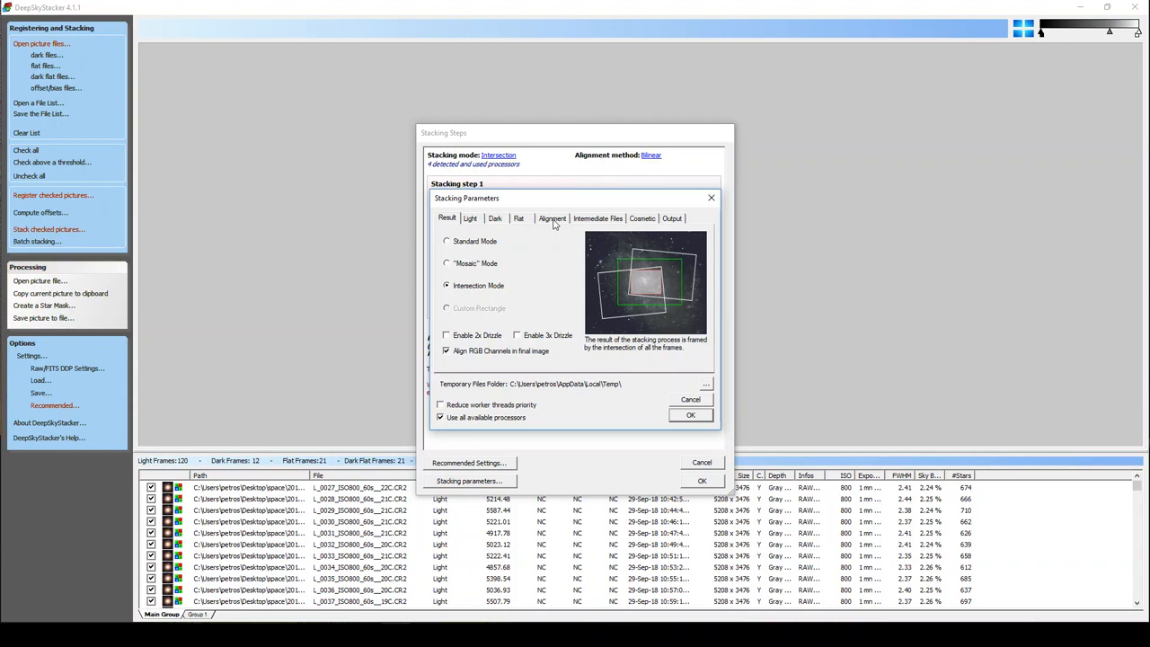
pyautogui.click(580, 223)
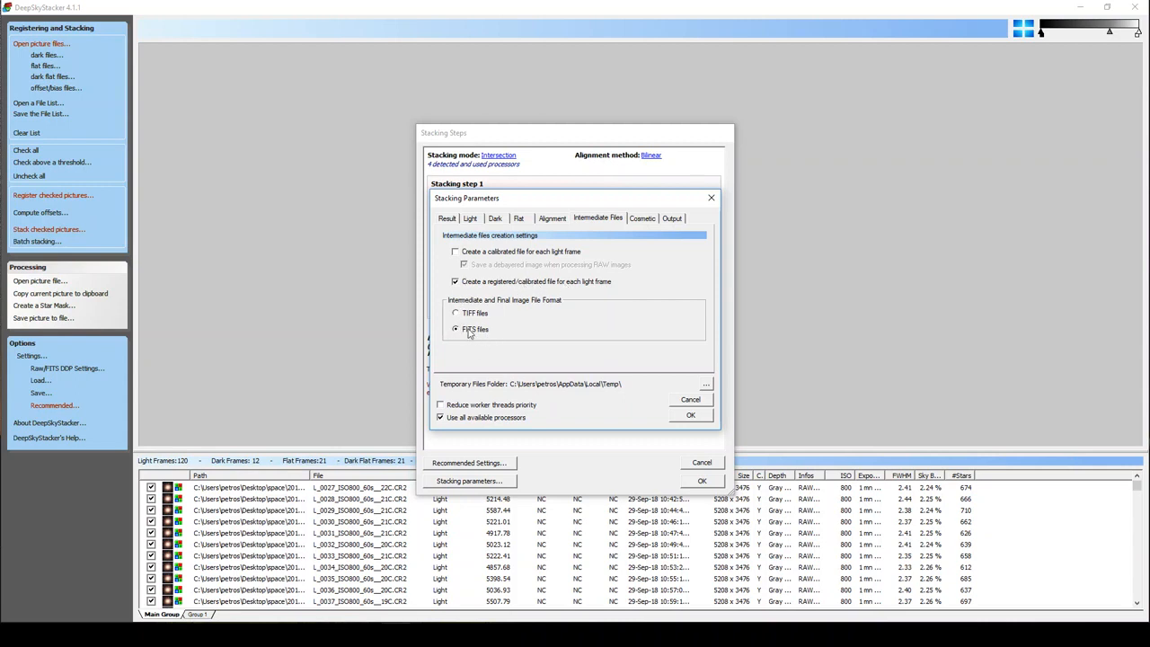
pyautogui.click(551, 222)
pyautogui.click(469, 255)
# - Review the light, dark and result stacking settings, accept the parameters and start stacking the checked frames
pyautogui.click(470, 219)
pyautogui.click(495, 220)
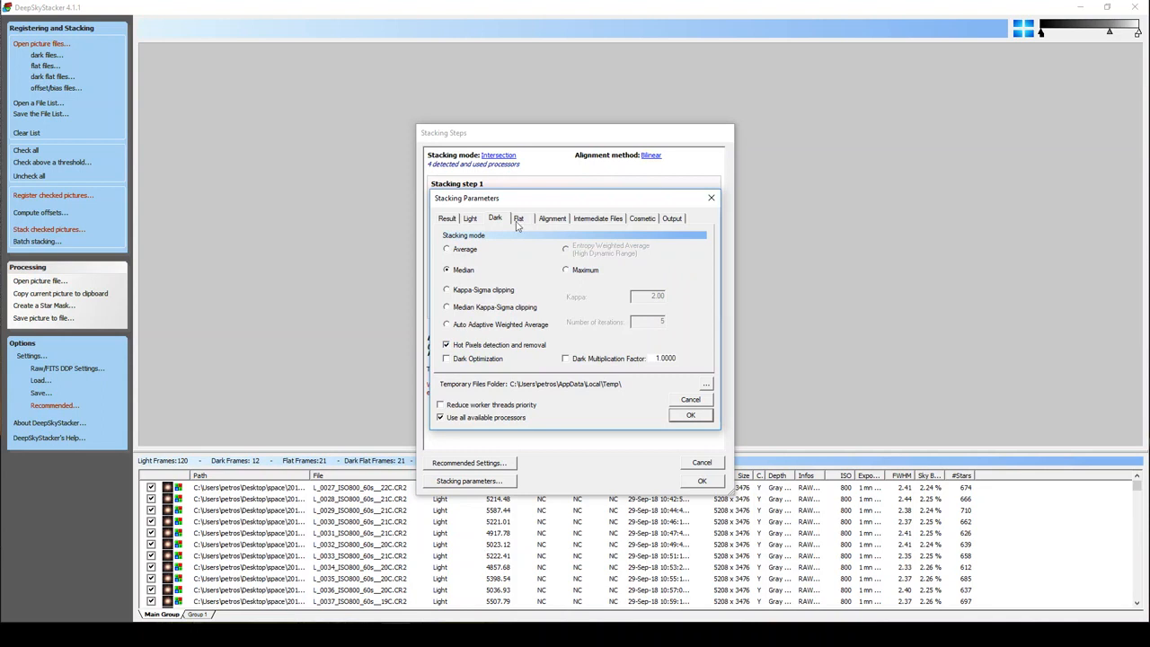
pyautogui.click(471, 220)
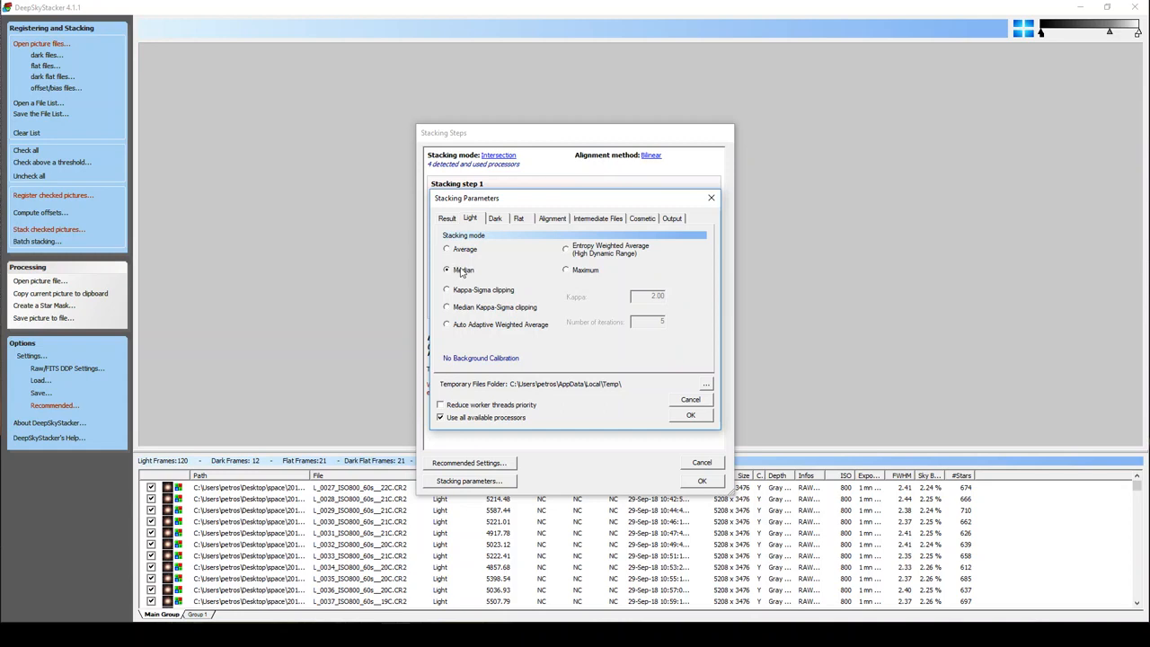
pyautogui.click(447, 220)
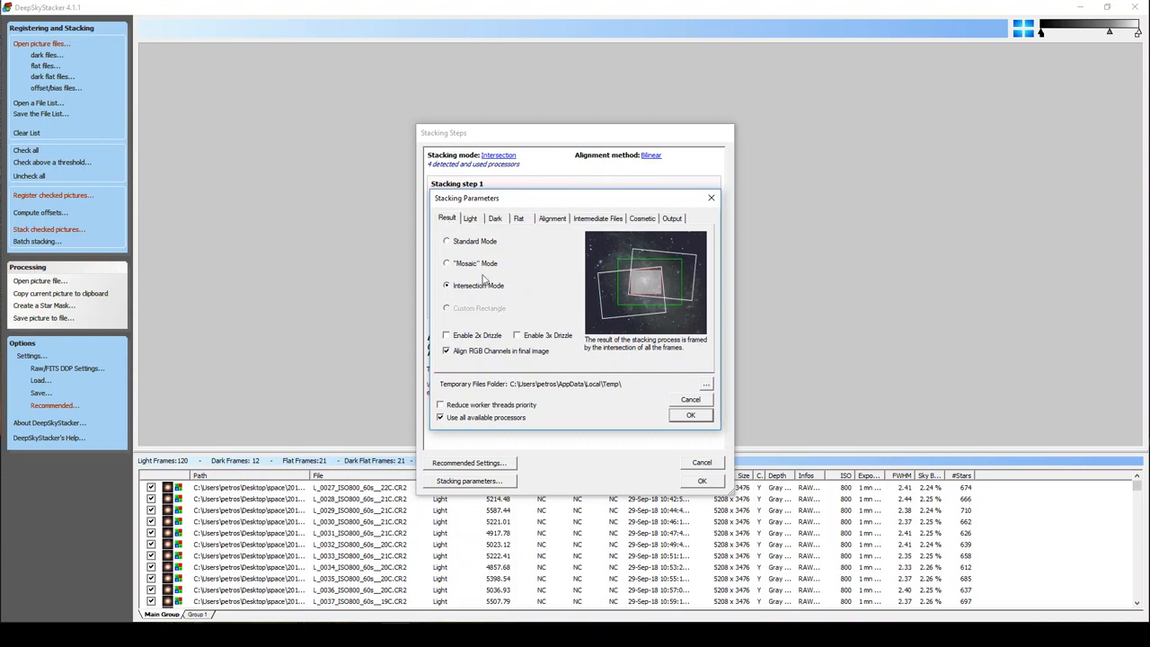
pyautogui.click(476, 221)
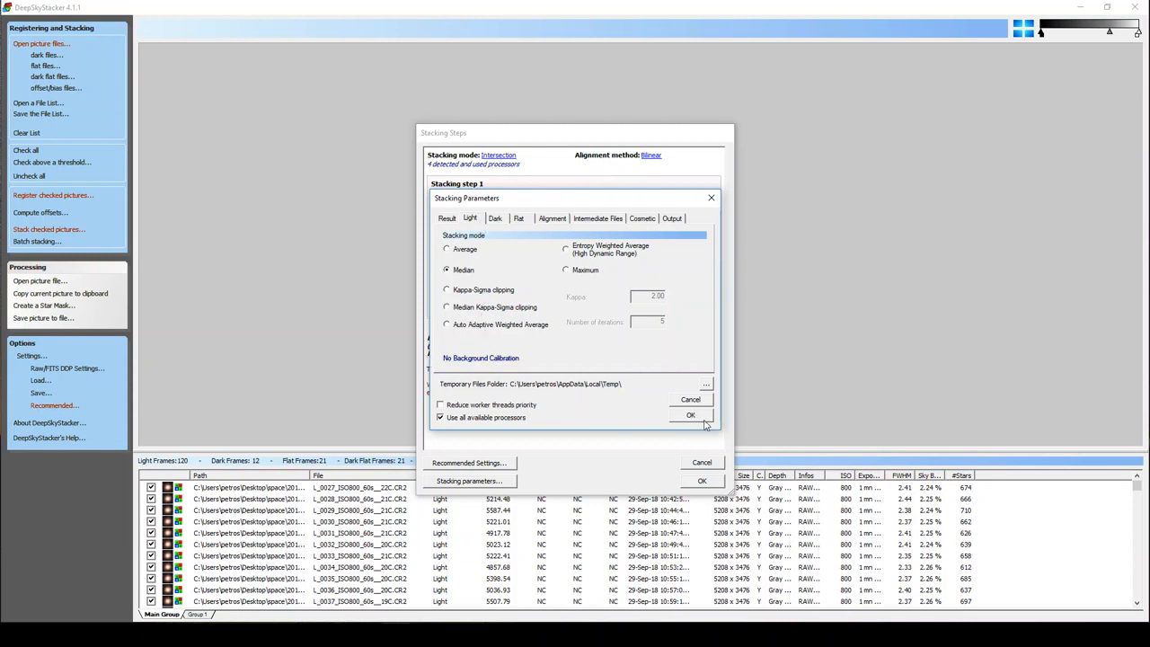
pyautogui.click(690, 416)
pyautogui.click(704, 483)
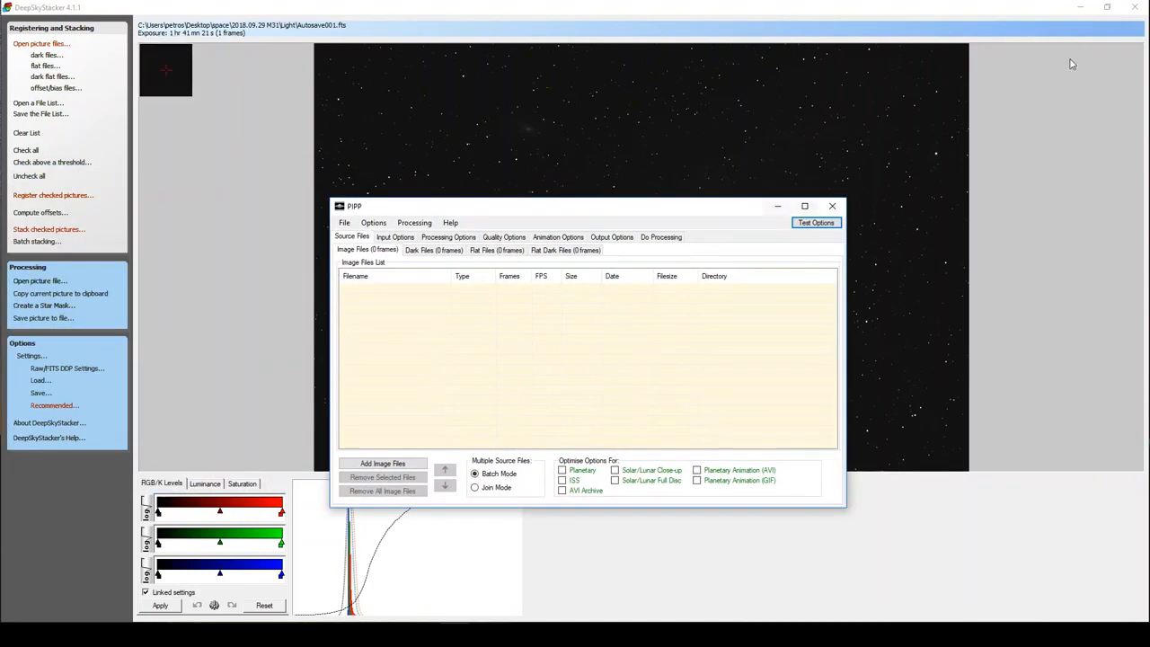
# - Switch to PIPP and load the registered FITS files L_0027 to L_0127 from the Light folder as source images
pyautogui.click(1079, 7)
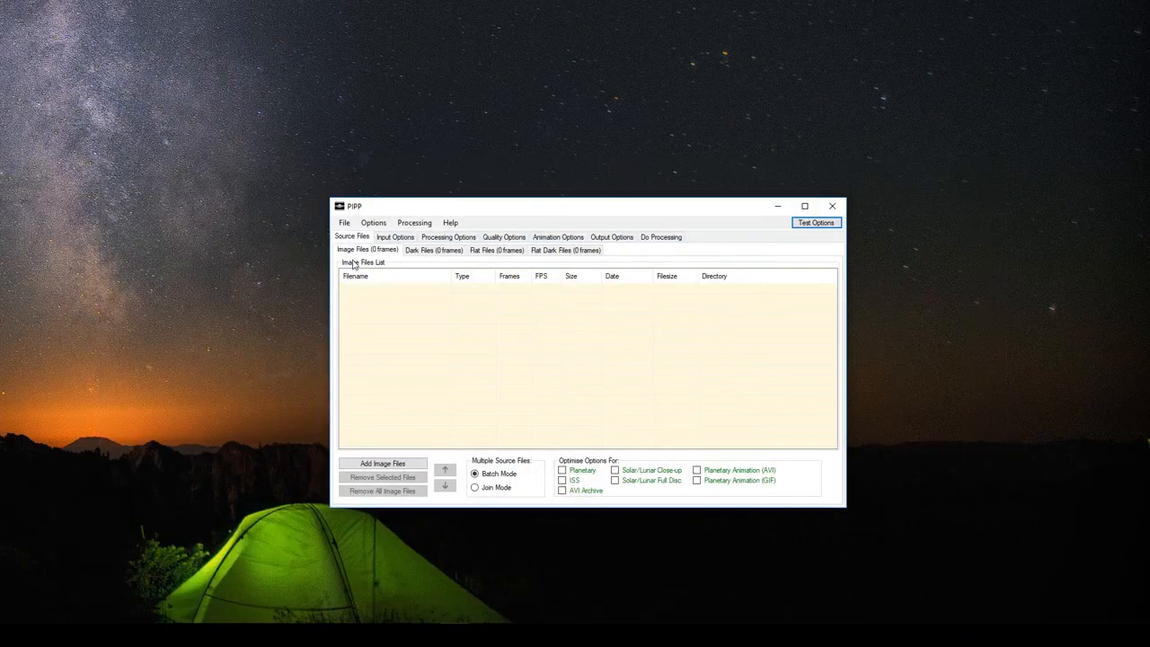
pyautogui.click(344, 222)
pyautogui.click(369, 252)
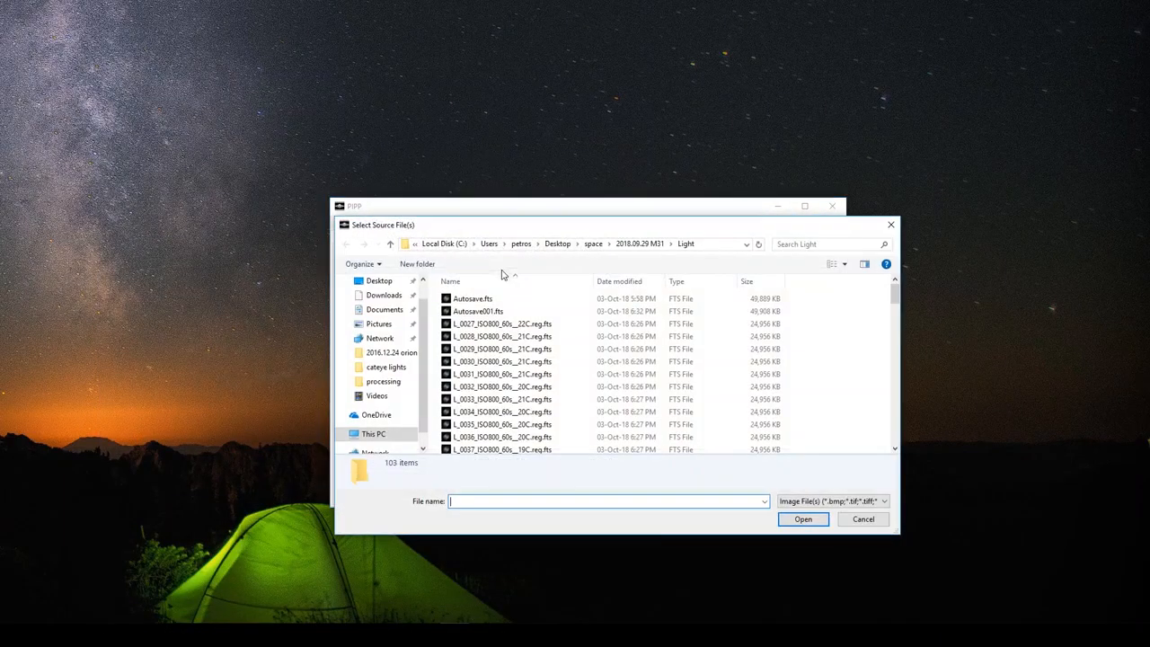
pyautogui.click(550, 324)
pyautogui.scroll(-3, 545, 358)
pyautogui.scroll(-5, 545, 358)
pyautogui.scroll(-18, 545, 359)
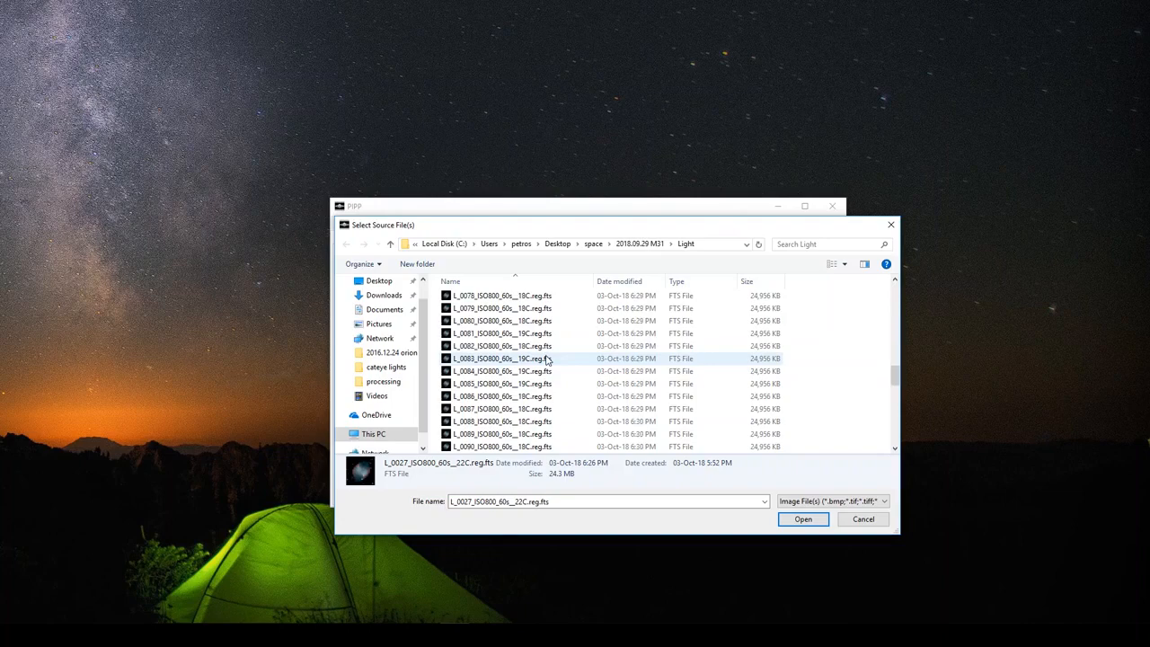
pyautogui.scroll(-4, 545, 359)
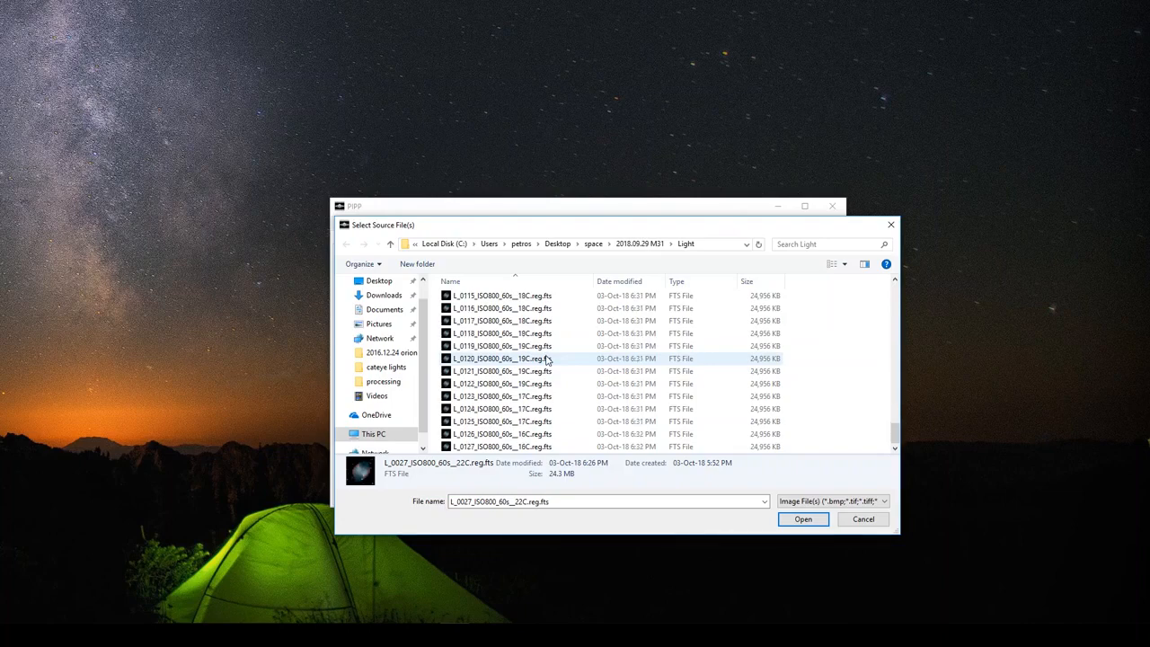
pyautogui.keyDown('shift'); pyautogui.click(535, 446); pyautogui.keyUp('shift')
pyautogui.click(802, 518)
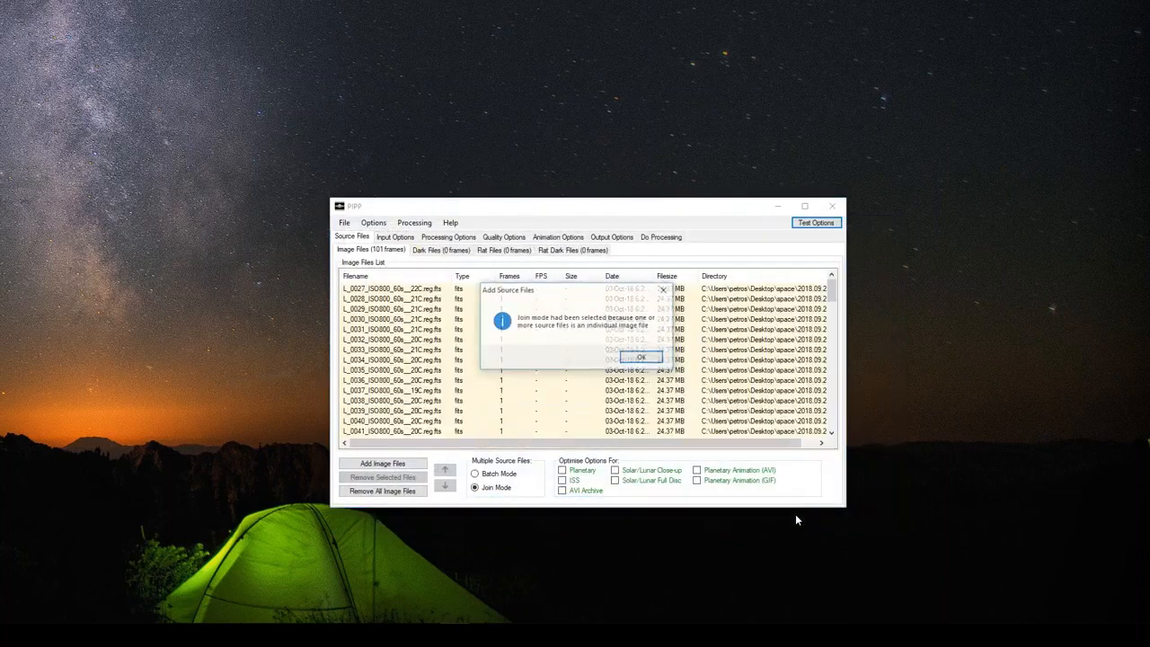
# - Accept Join Mode for the loaded image files and sort the list by filename in ascending order
pyautogui.click(643, 358)
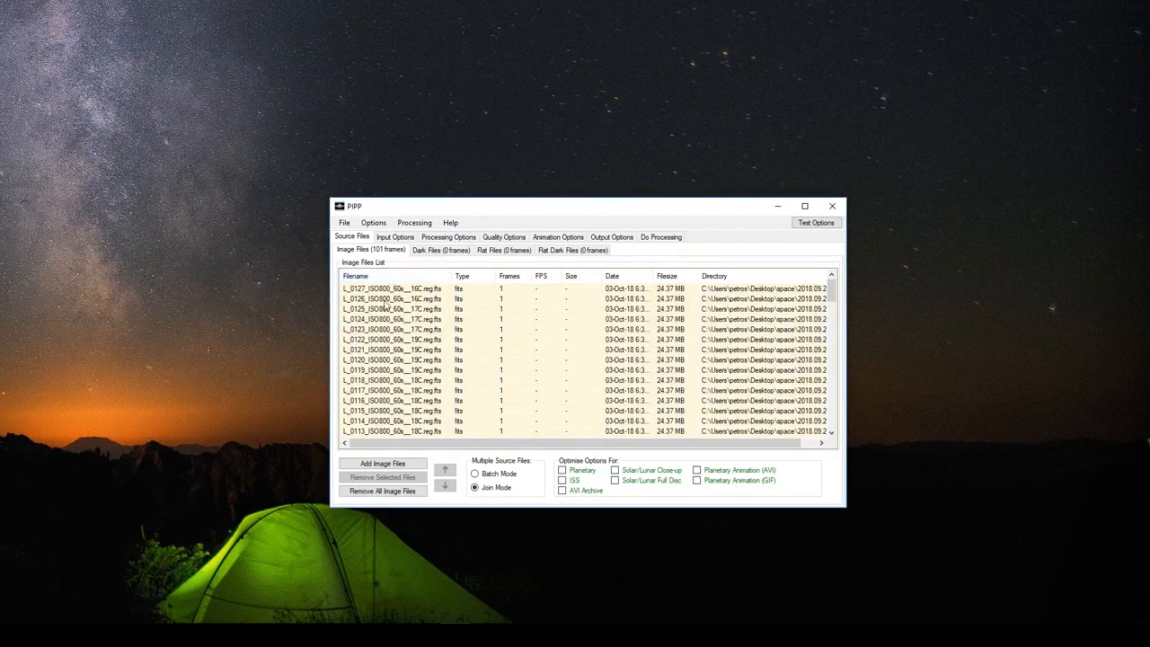
pyautogui.click(403, 276)
pyautogui.click(399, 278)
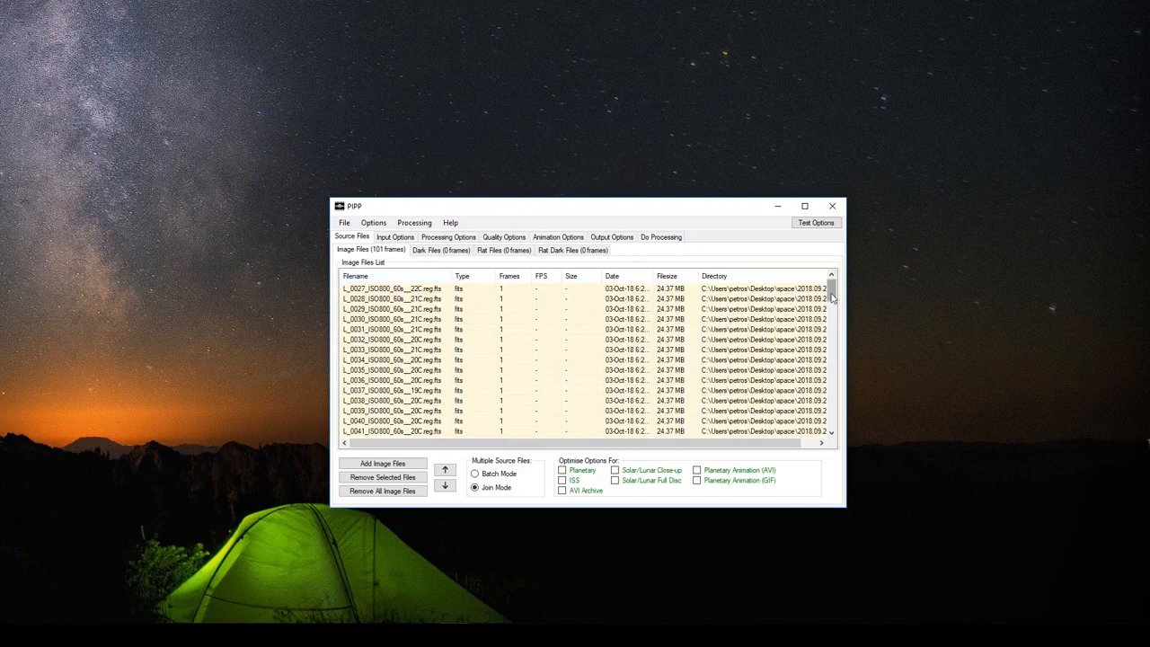
# - Set the input gain applied to each frame to 4.0 and test the options on a preview frame
pyautogui.click(437, 238)
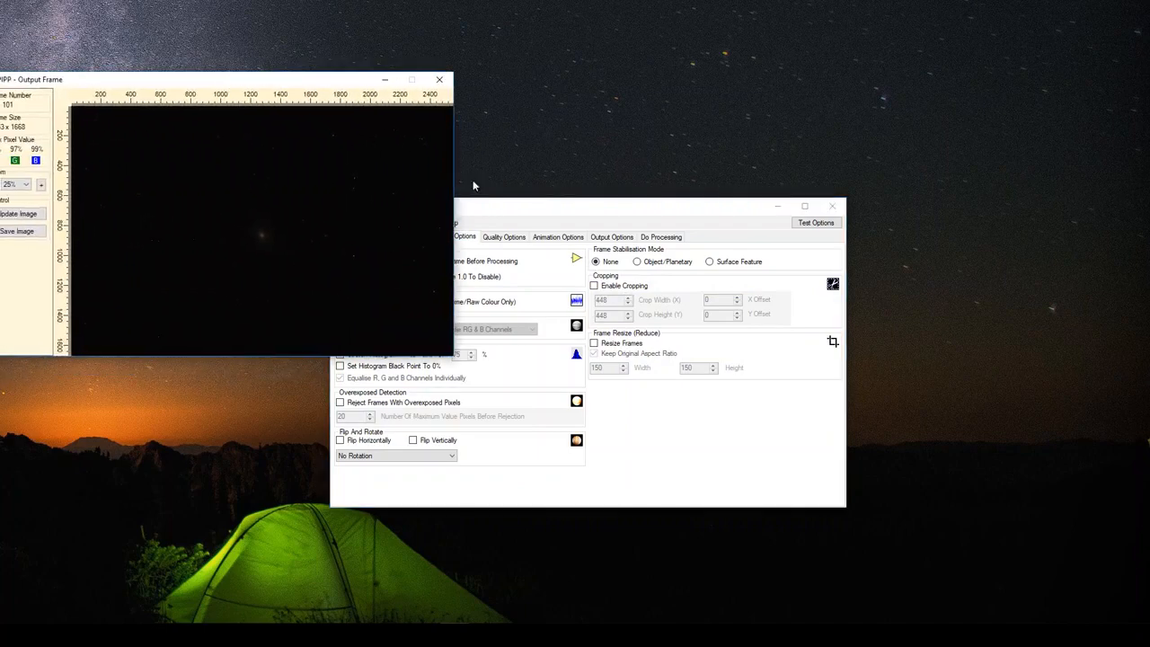
pyautogui.moveTo(566, 213); pyautogui.dragTo(718, 120)
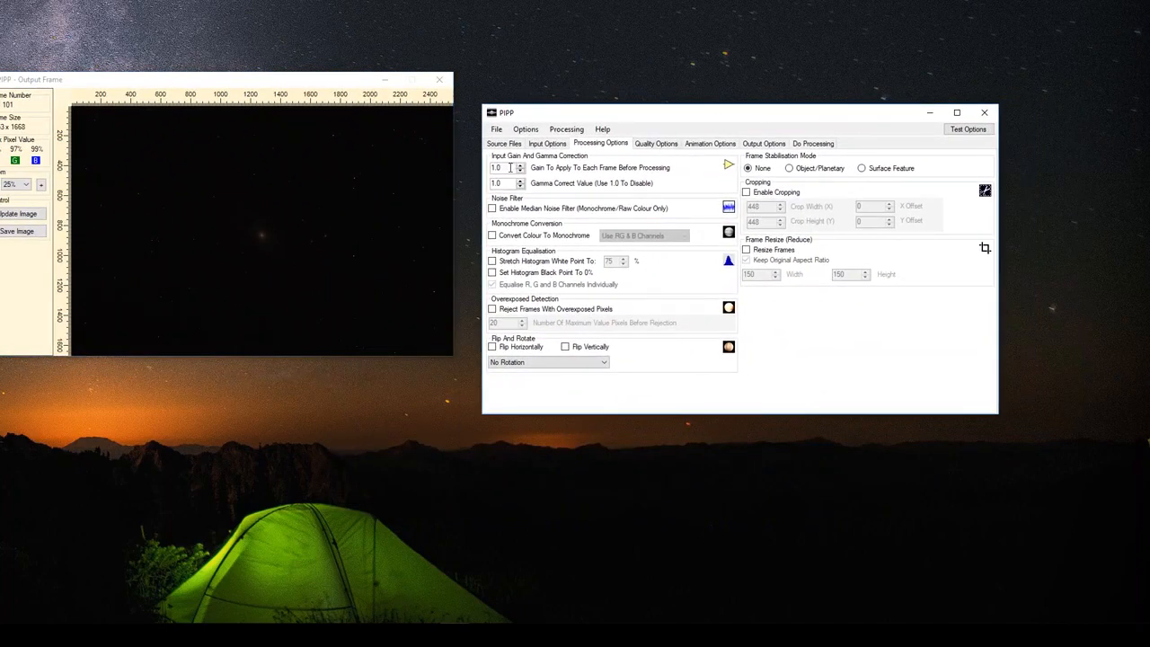
pyautogui.write('4')
pyautogui.click(967, 131)
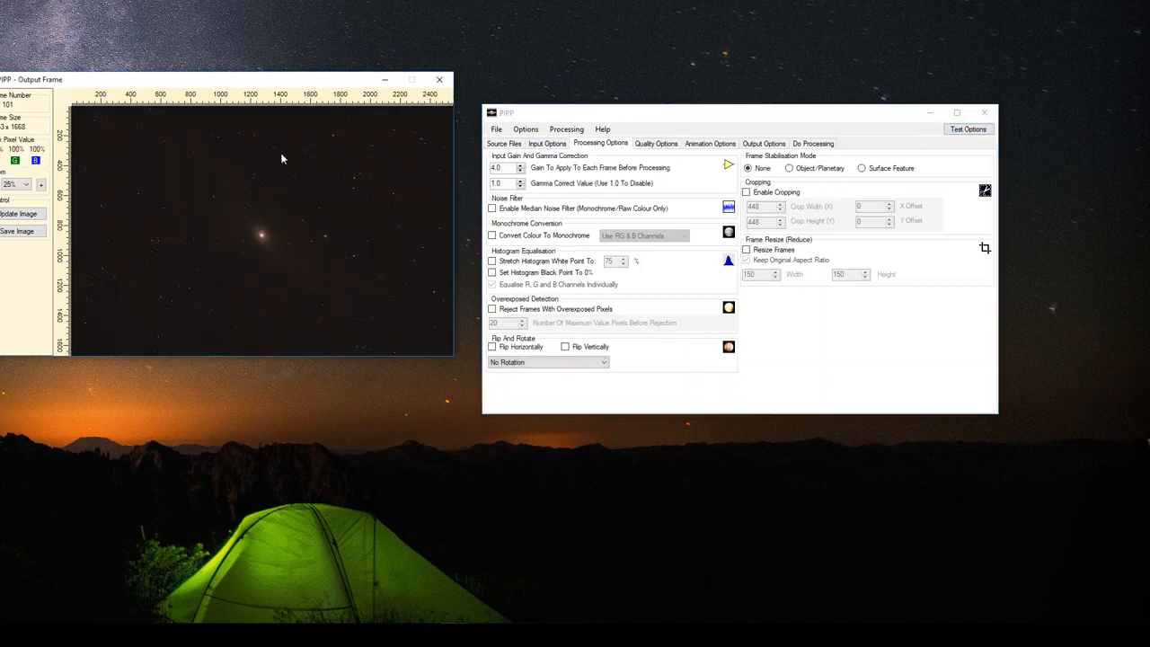
# - Enlarge the output frame preview to 50% and arrange the windows so the galaxy and the options can both be viewed
pyautogui.moveTo(119, 79); pyautogui.dragTo(151, 79)
pyautogui.click(76, 186)
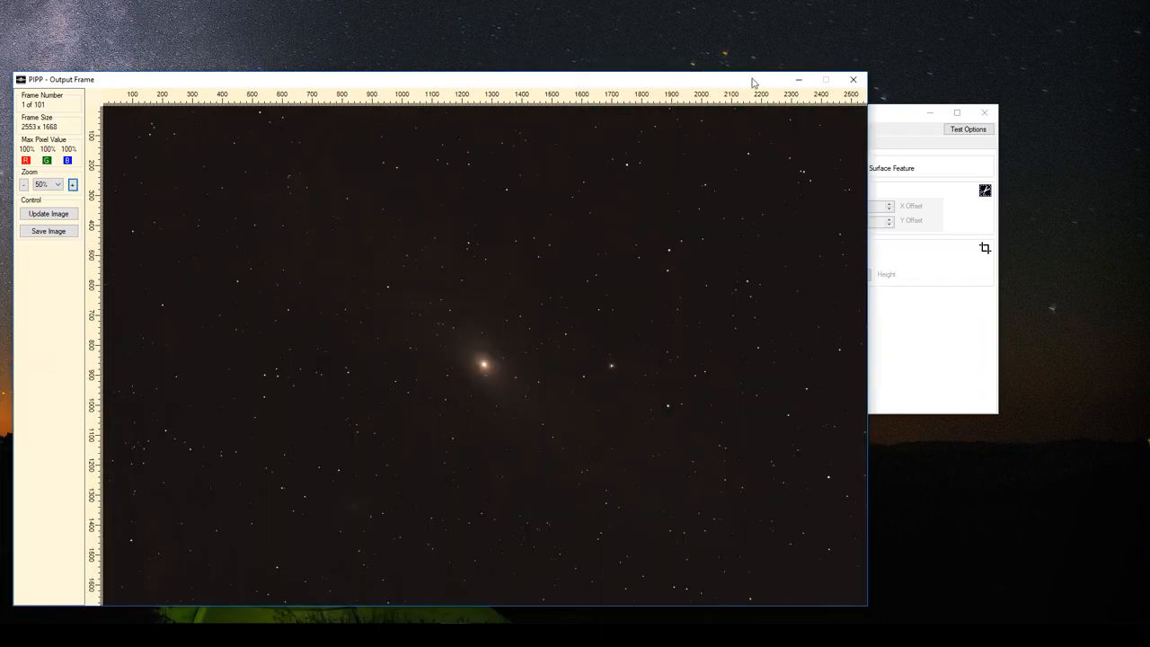
pyautogui.doubleClick(897, 114)
pyautogui.doubleClick(878, 4)
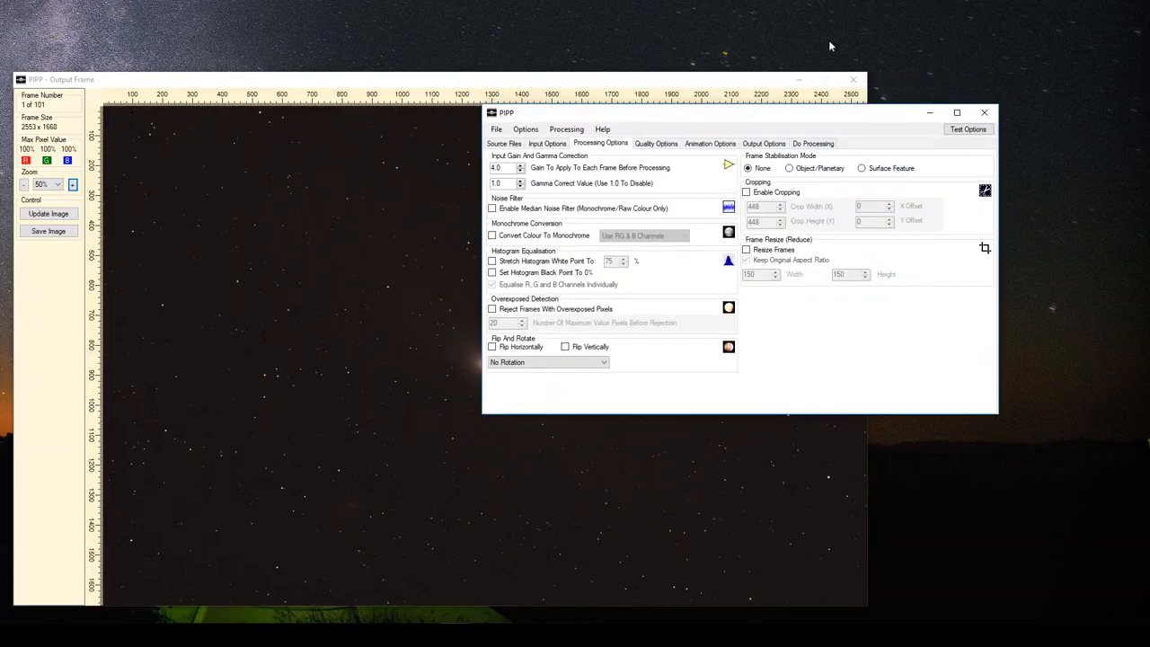
pyautogui.moveTo(745, 118); pyautogui.dragTo(843, 245)
pyautogui.moveTo(642, 83); pyautogui.dragTo(643, 32)
pyautogui.moveTo(896, 252); pyautogui.dragTo(906, 236)
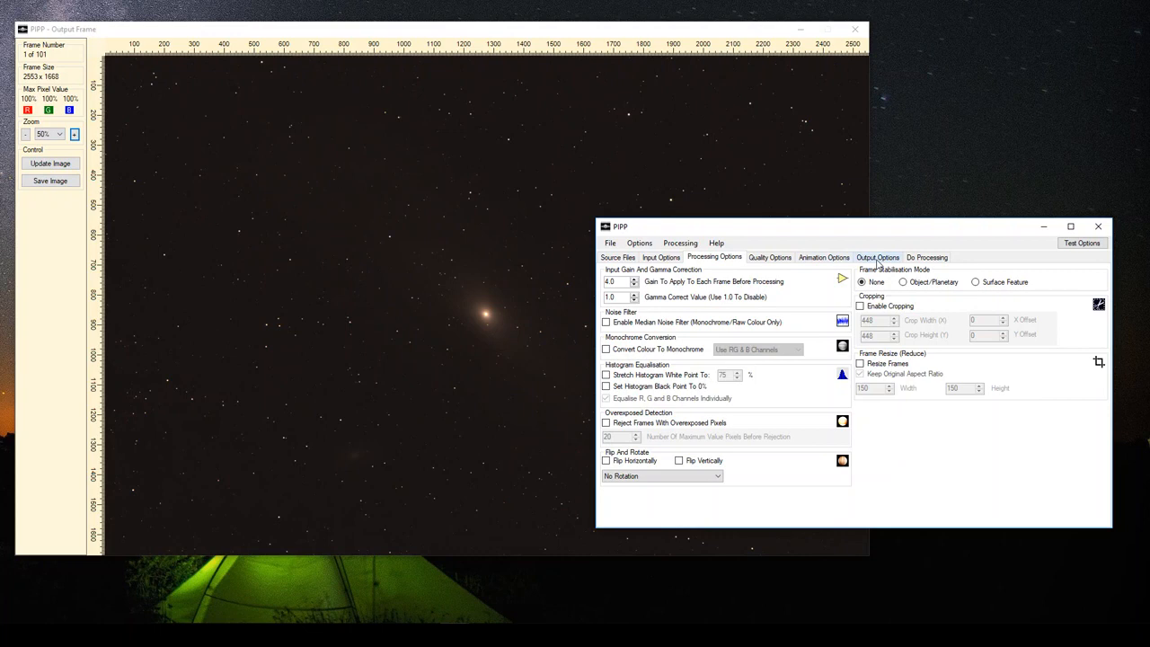
# - Set the output format to SER and process all the loaded frames
pyautogui.click(877, 258)
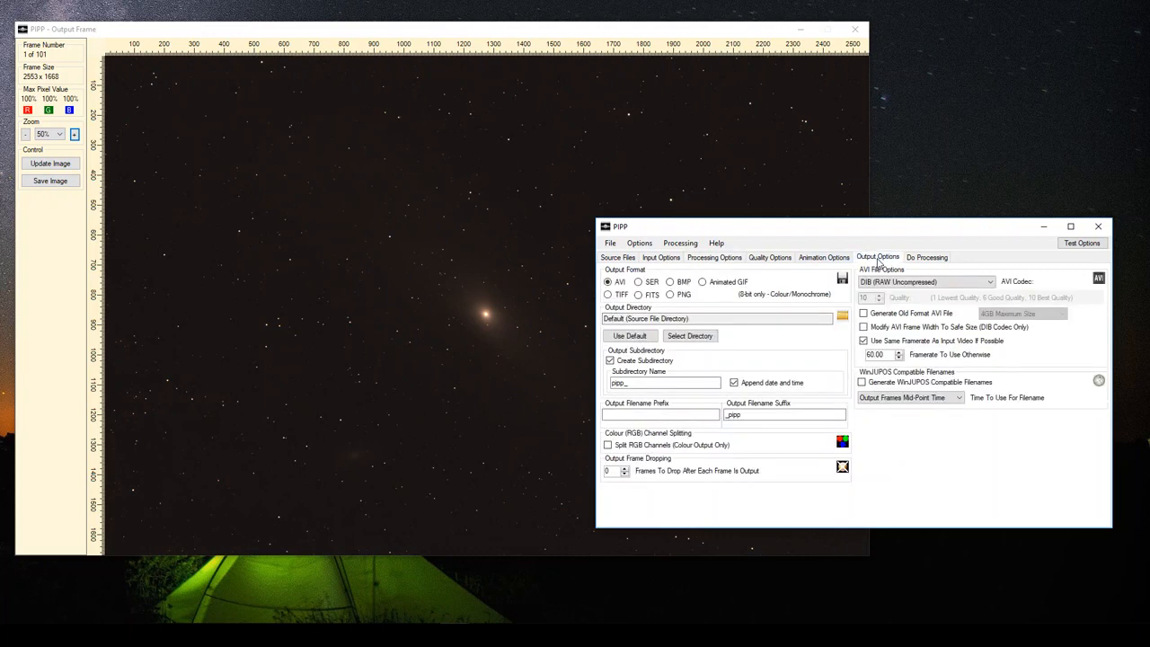
pyautogui.click(652, 285)
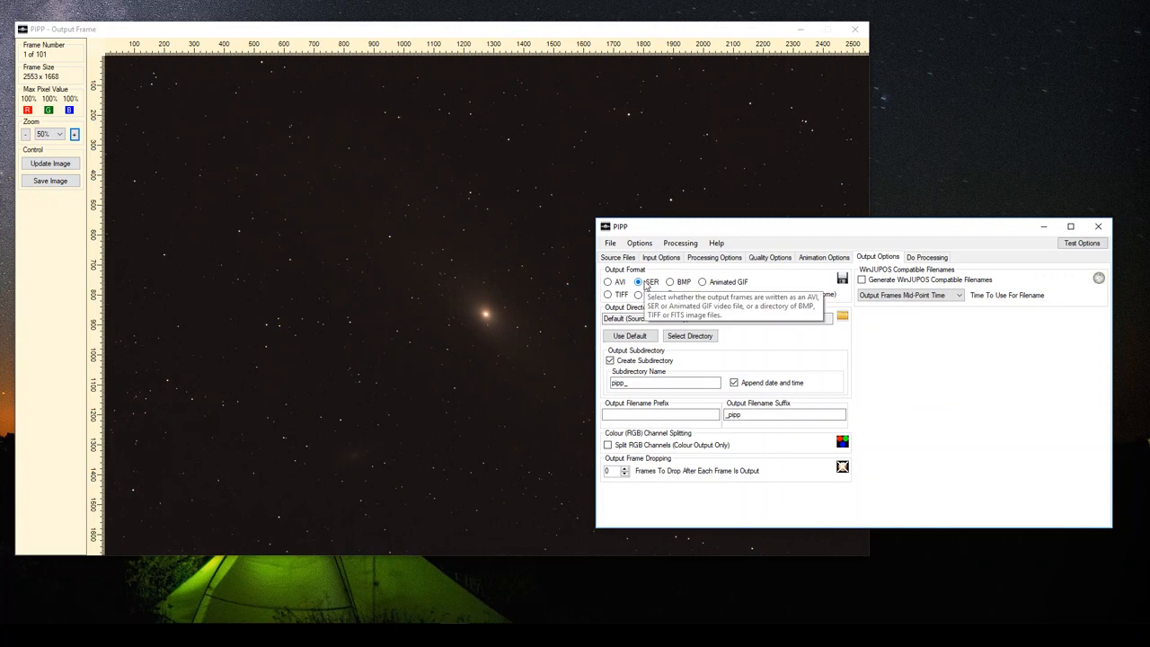
pyautogui.click(927, 257)
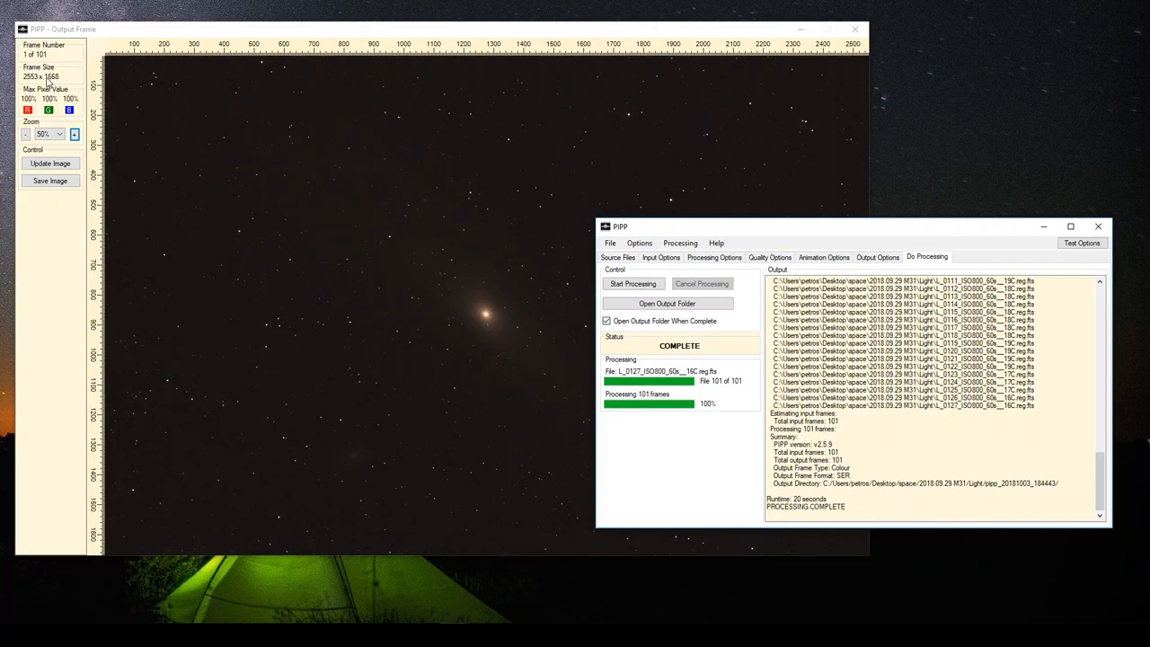
# - Open the output file L_0027_ISO800_60s__22C.reg_pipp.ser from its folder and minimize the output frame preview
pyautogui.moveTo(0, 108); pyautogui.dragTo(819, 376)
pyautogui.click(289, 34)
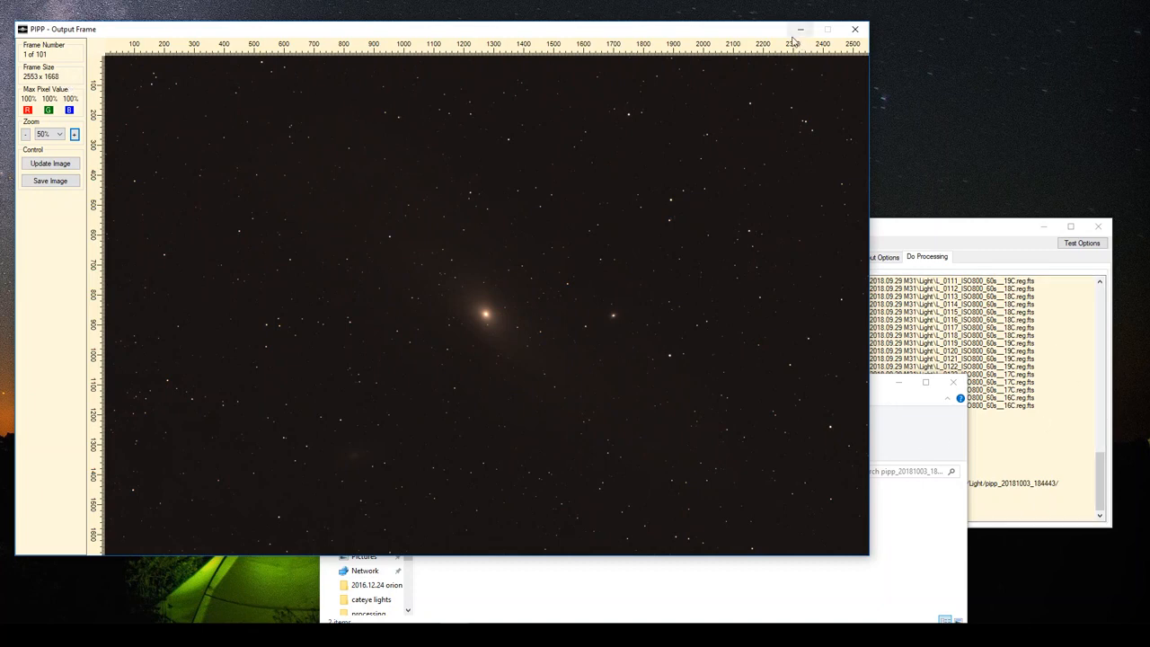
pyautogui.click(894, 415)
pyautogui.moveTo(843, 388); pyautogui.dragTo(842, 265)
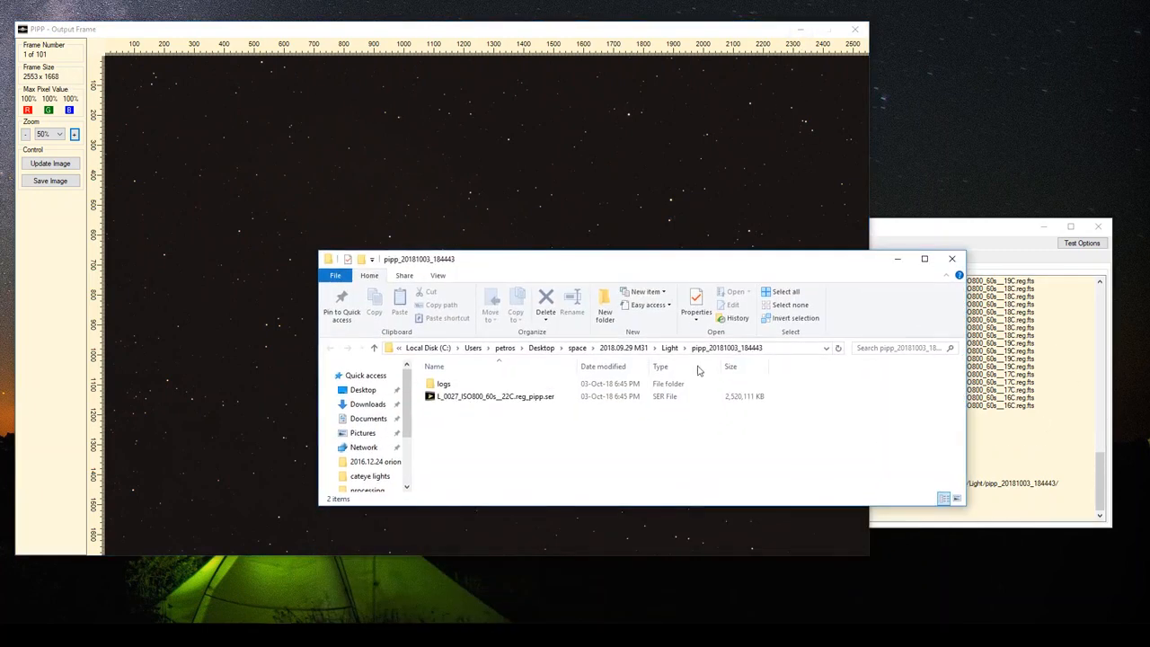
pyautogui.click(482, 397)
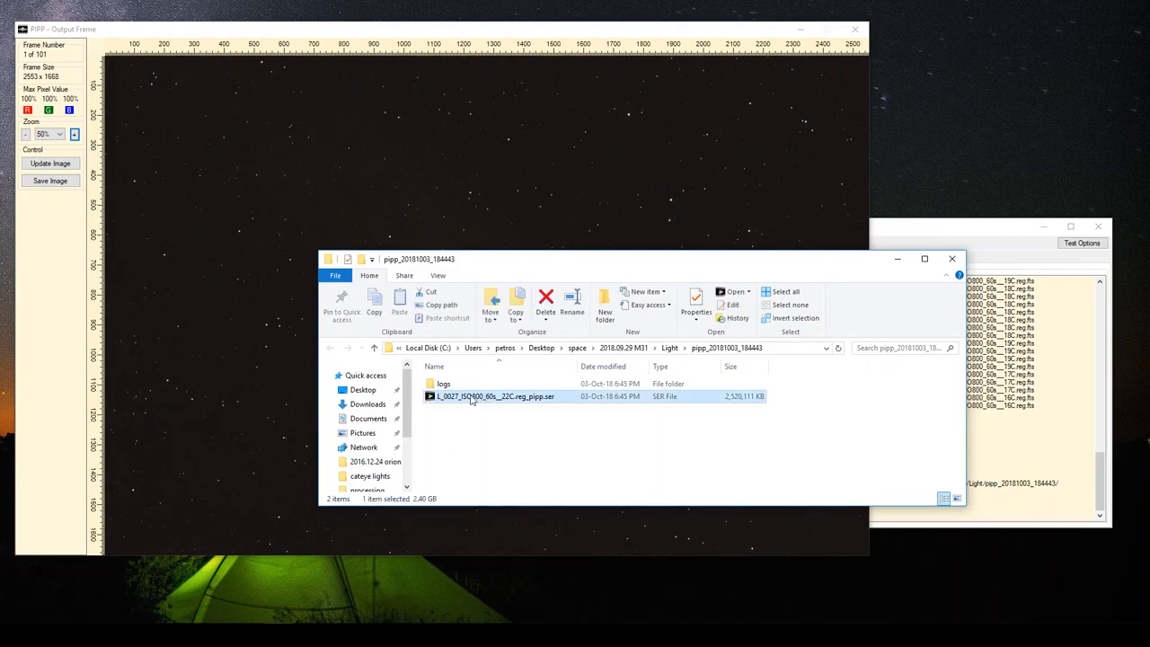
pyautogui.doubleClick(481, 397)
pyautogui.click(801, 29)
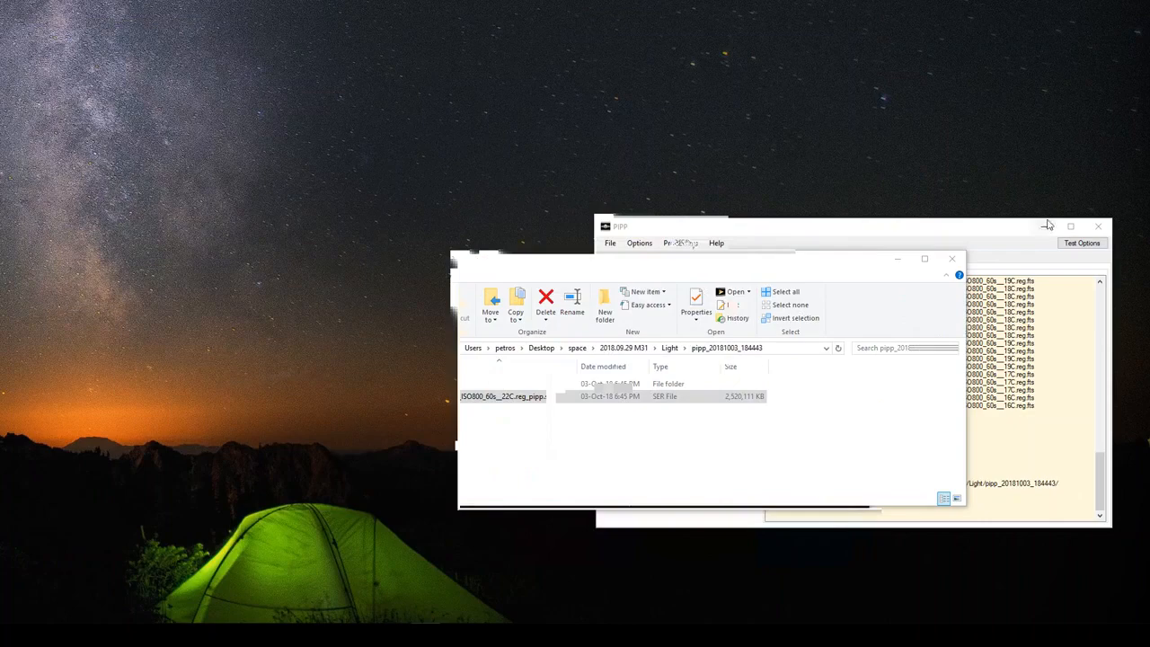
# - Stop the M31 video's playback, bring the whole player into view, and minimize the PIPP and folder windows
pyautogui.click(1044, 225)
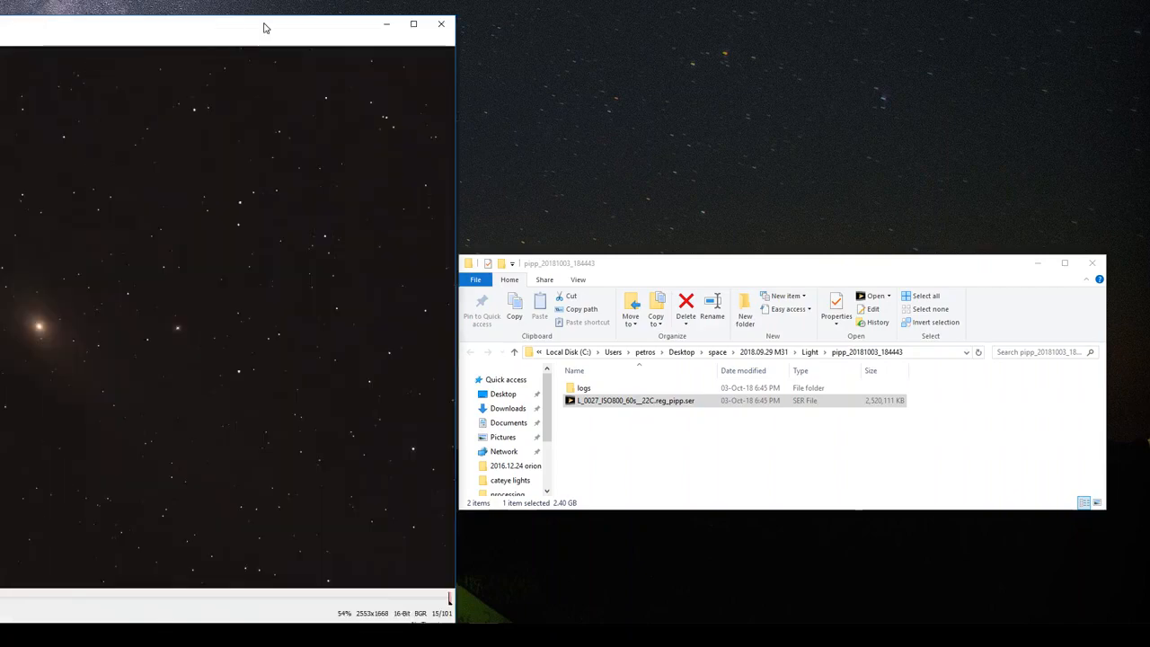
pyautogui.moveTo(264, 26); pyautogui.dragTo(532, 17)
pyautogui.click(887, 267)
pyautogui.moveTo(887, 267); pyautogui.dragTo(959, 129)
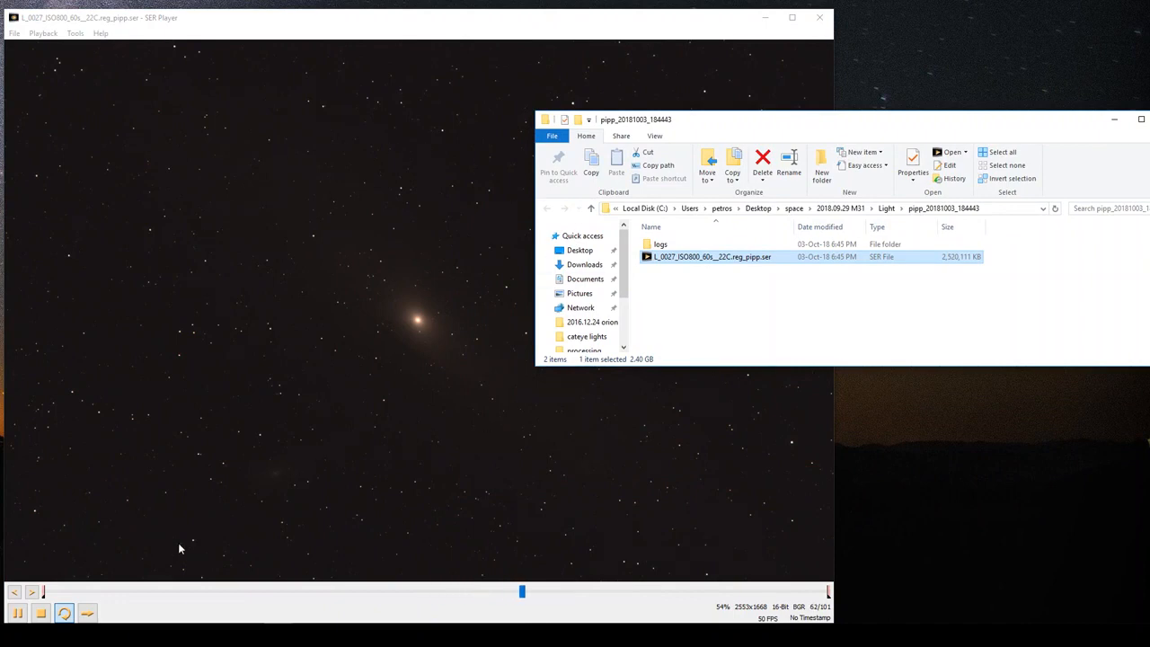
pyautogui.click(40, 613)
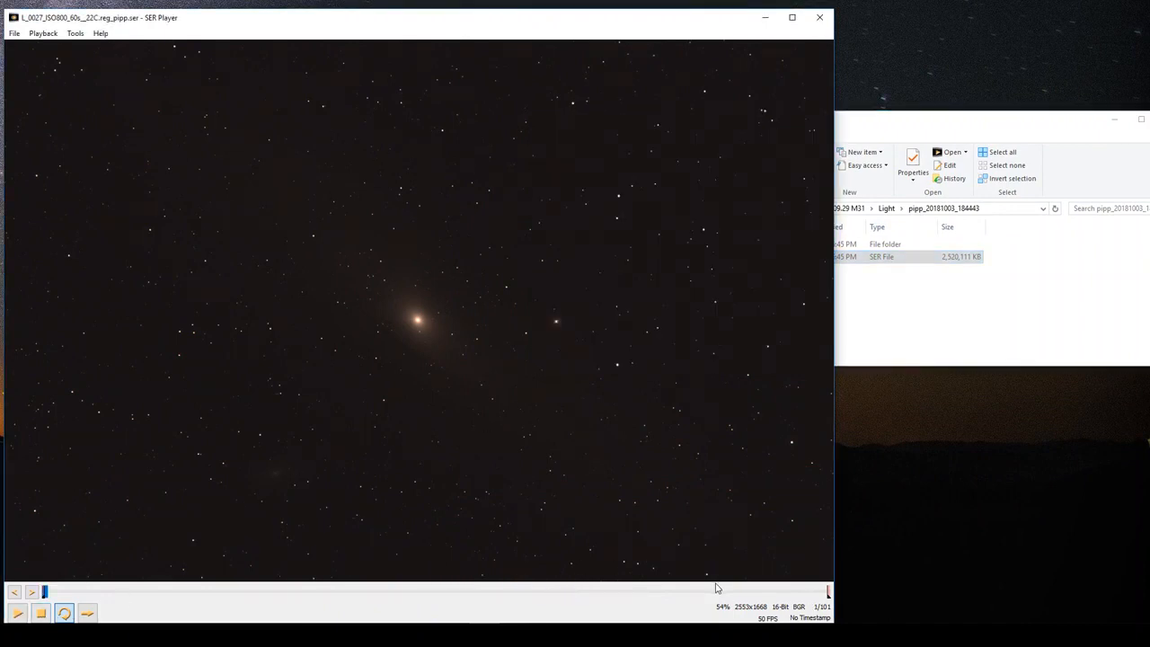
pyautogui.click(945, 125)
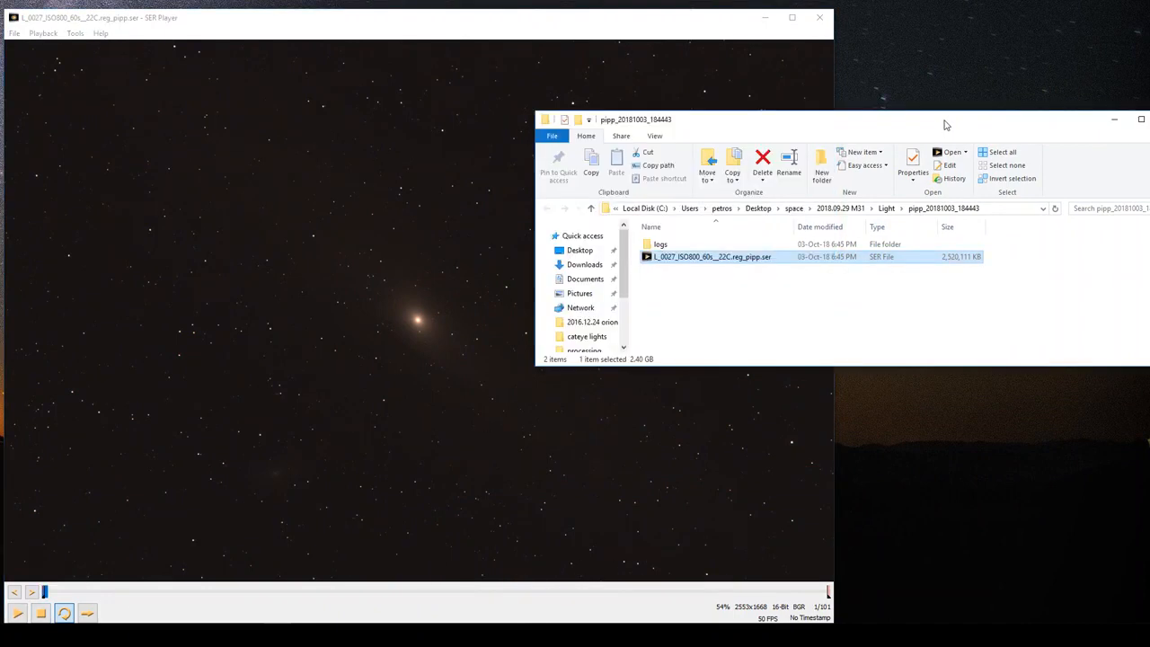
pyautogui.click(1112, 120)
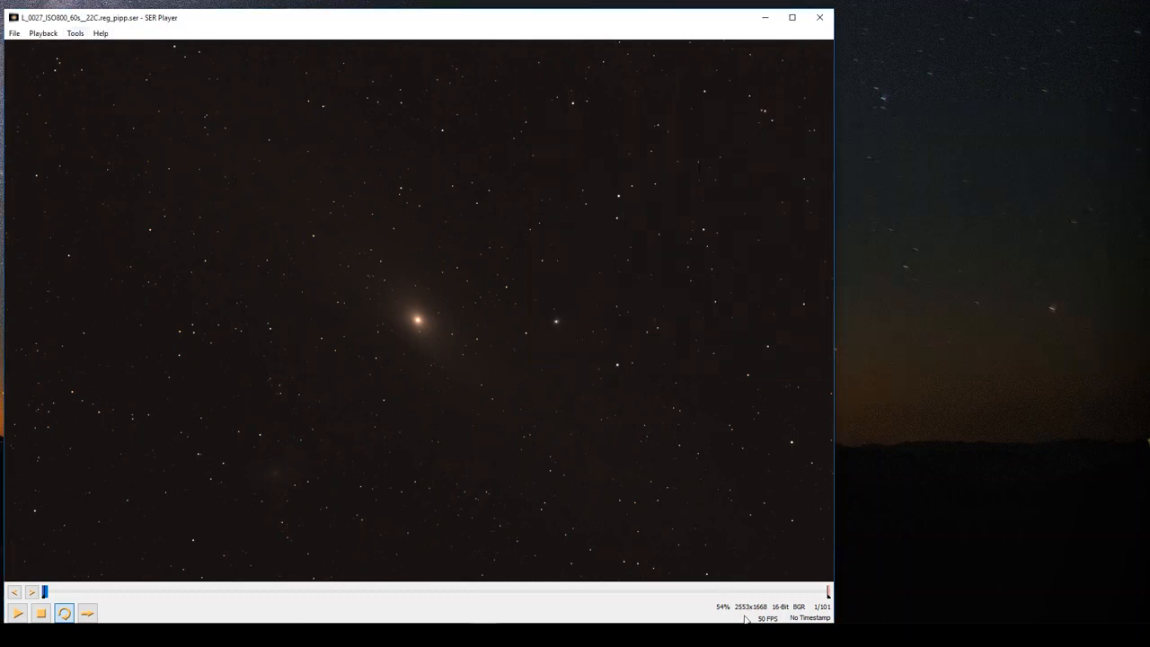
# - Enable frame cropping in the processing options and crop to a 1421 by 967 area at X 0, Y 0 using the selection box
pyautogui.click(76, 33)
pyautogui.click(79, 84)
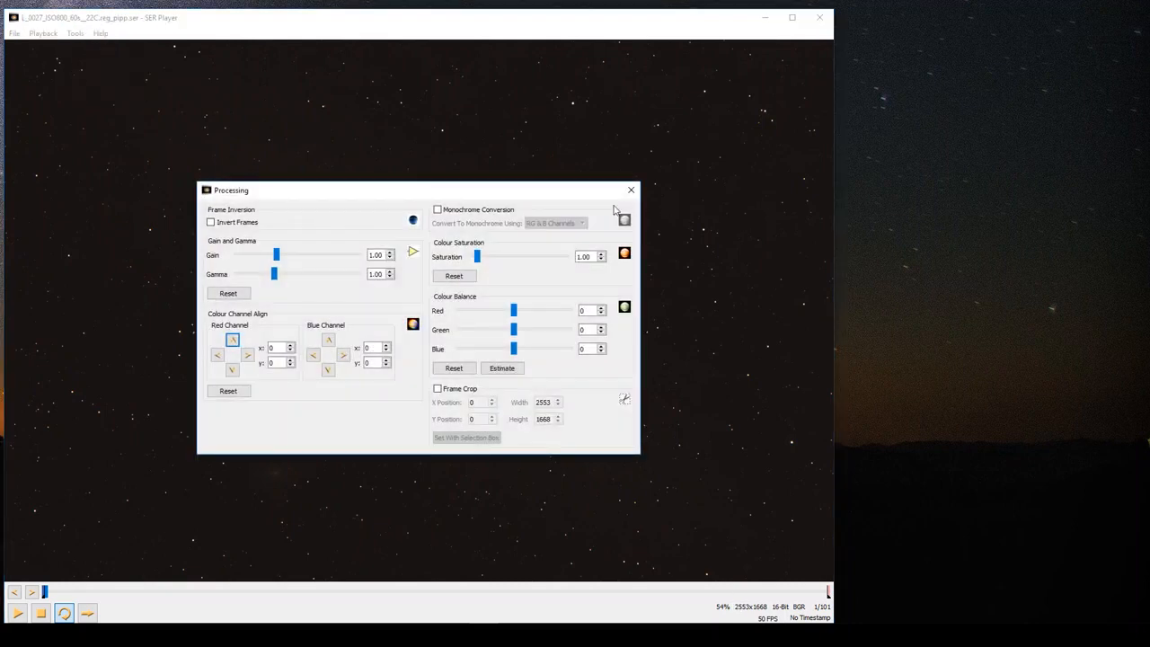
pyautogui.moveTo(506, 191); pyautogui.dragTo(954, 194)
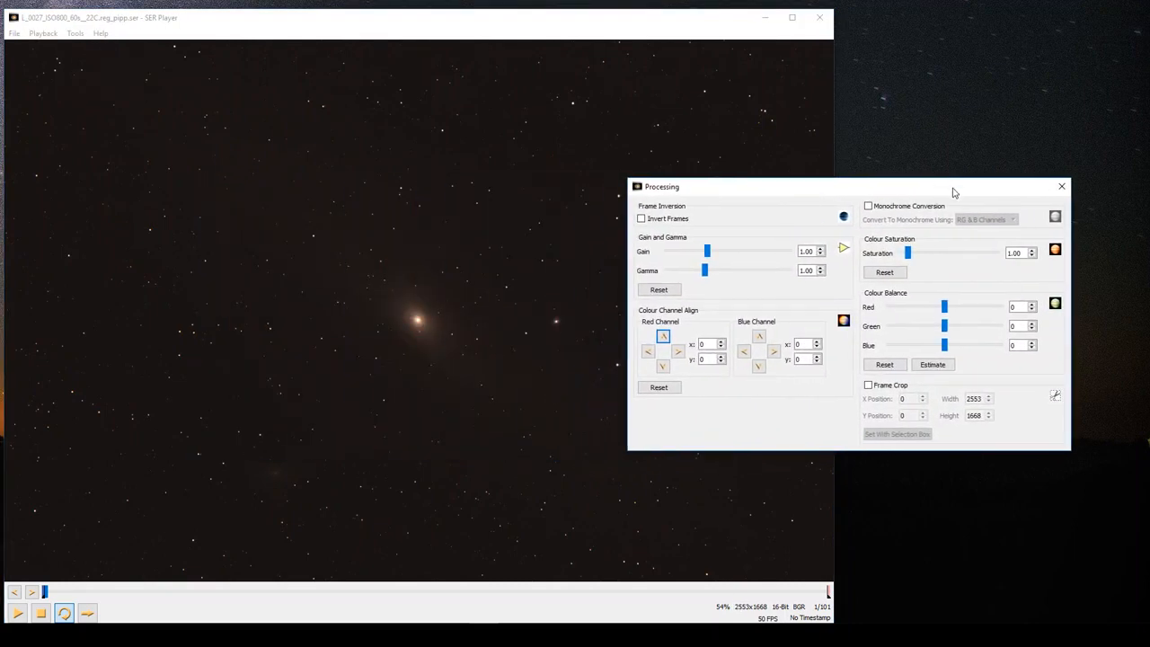
pyautogui.click(869, 386)
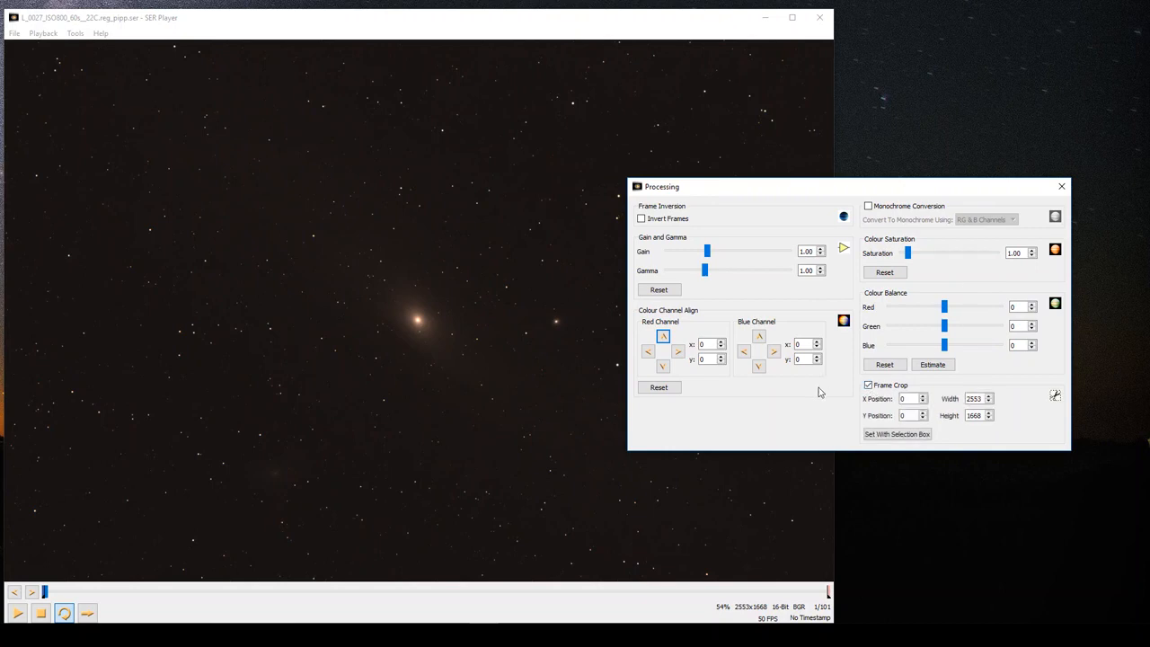
pyautogui.click(887, 435)
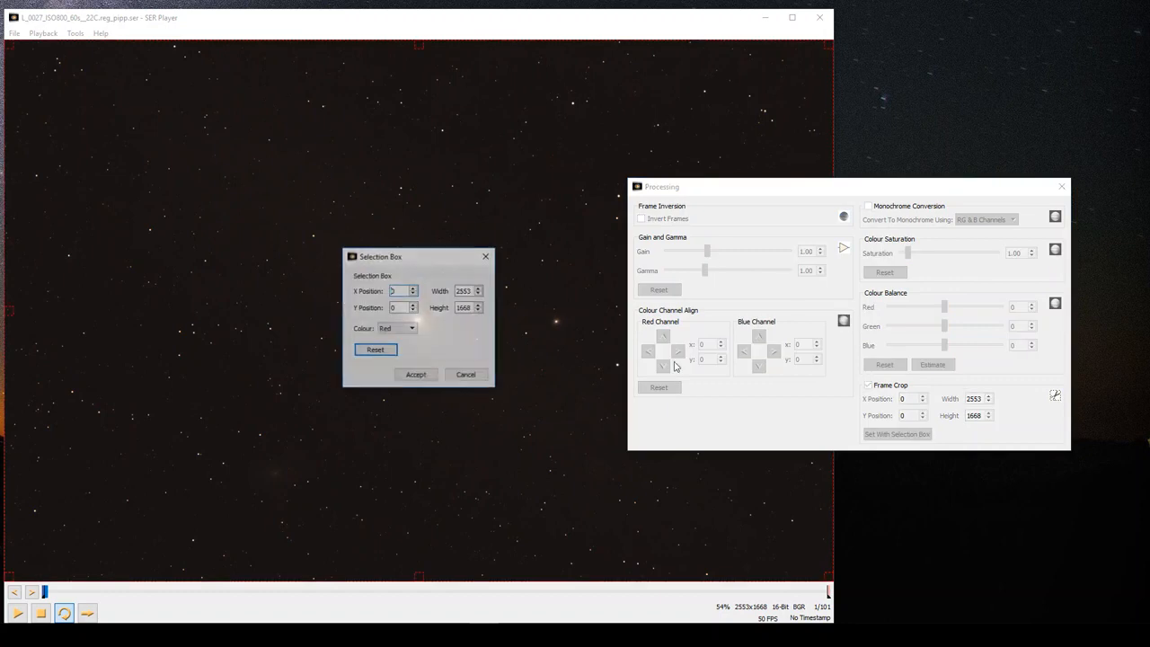
pyautogui.moveTo(8, 45); pyautogui.dragTo(54, 65)
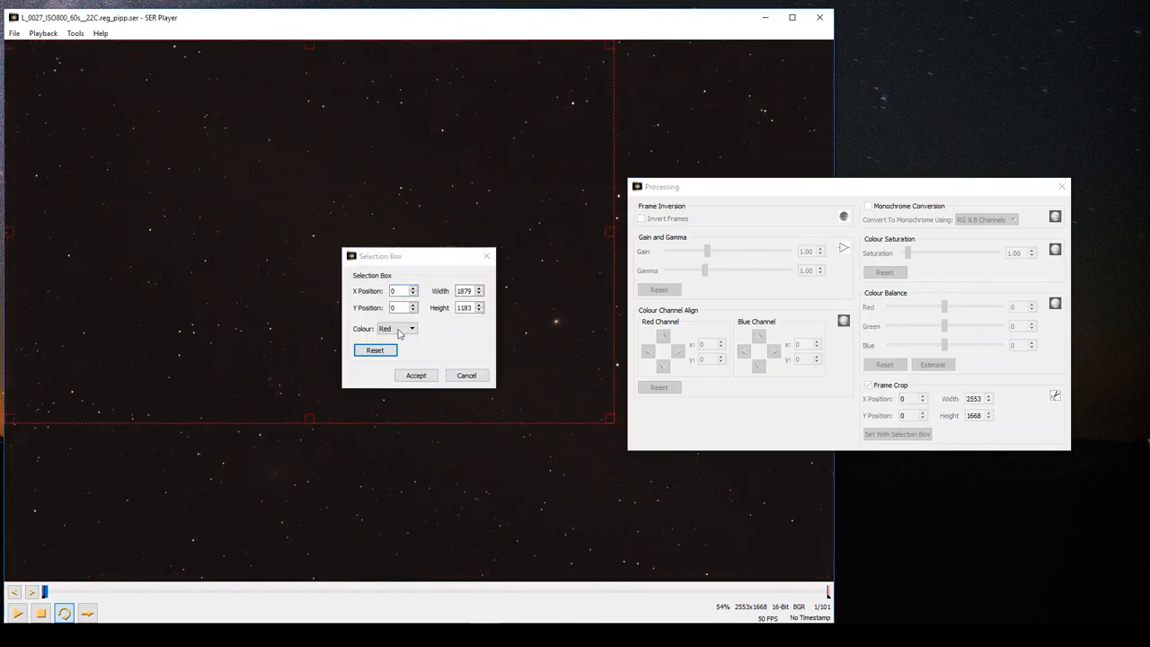
pyautogui.moveTo(610, 418); pyautogui.dragTo(463, 352)
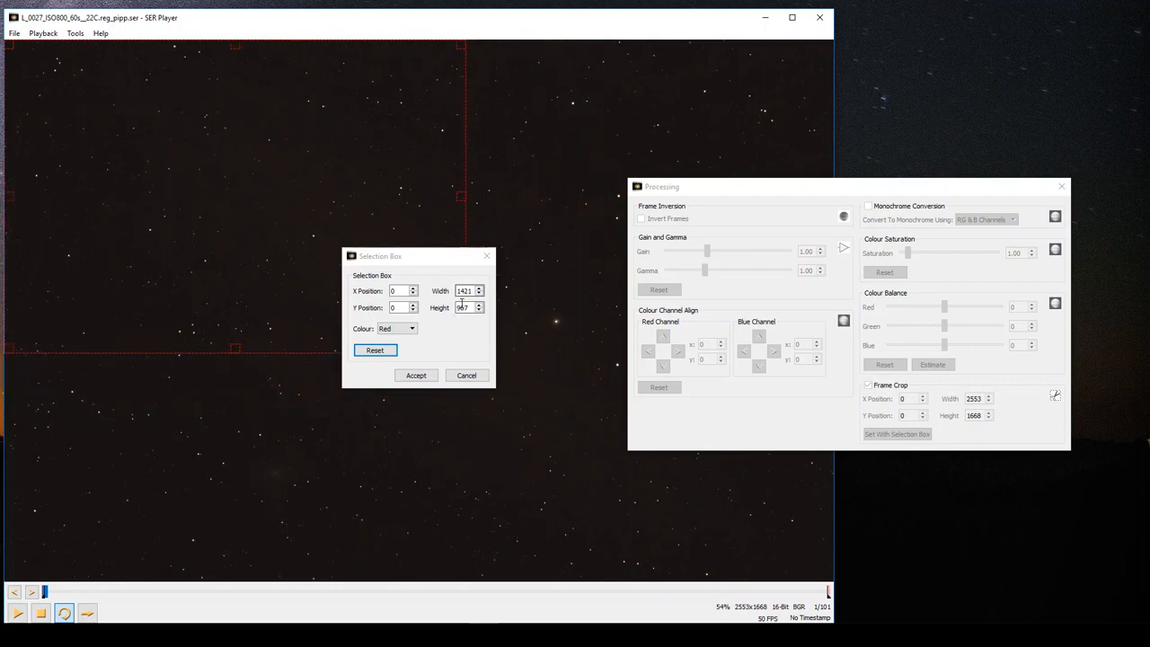
pyautogui.click(417, 378)
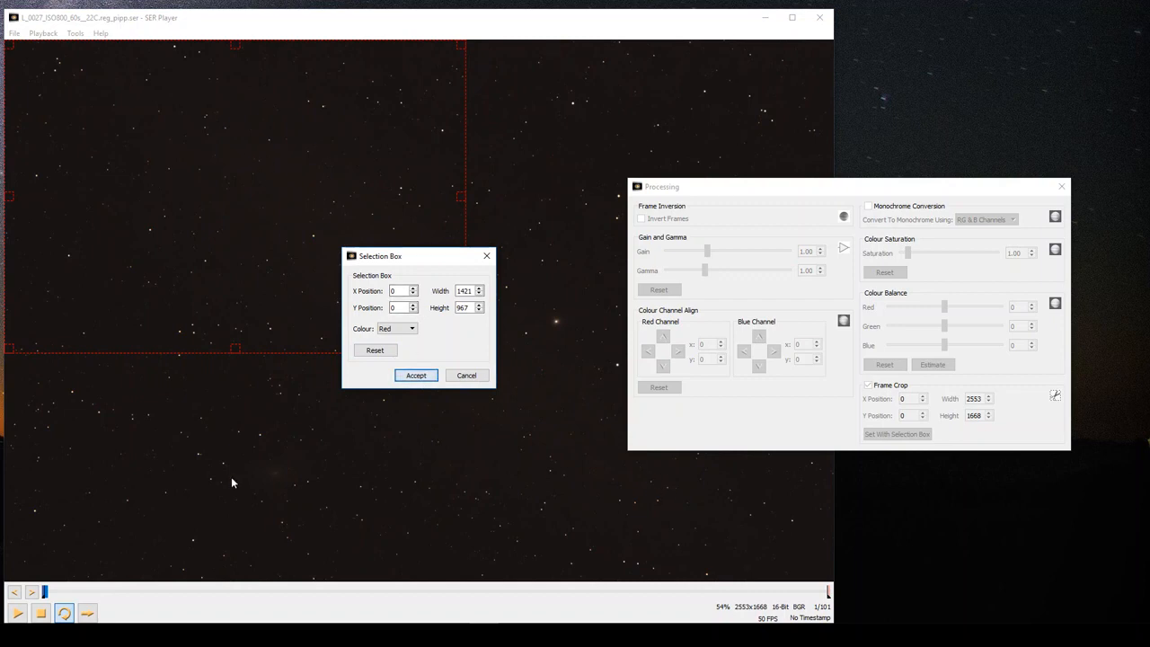
pyautogui.moveTo(437, 263); pyautogui.dragTo(272, 416)
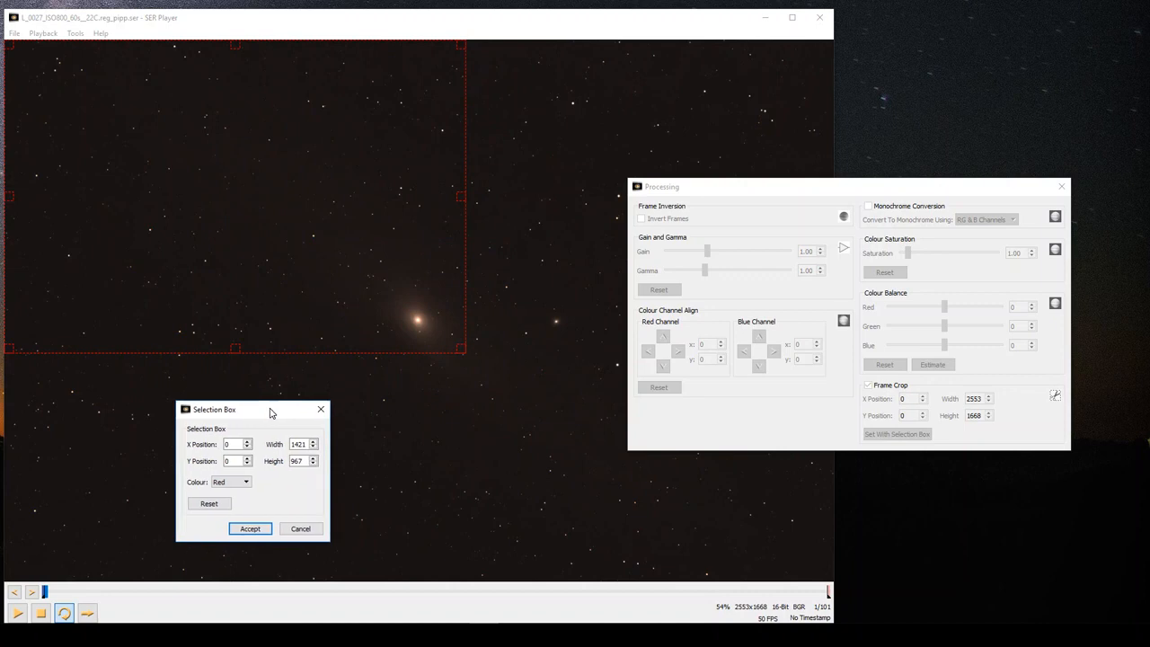
pyautogui.click(249, 529)
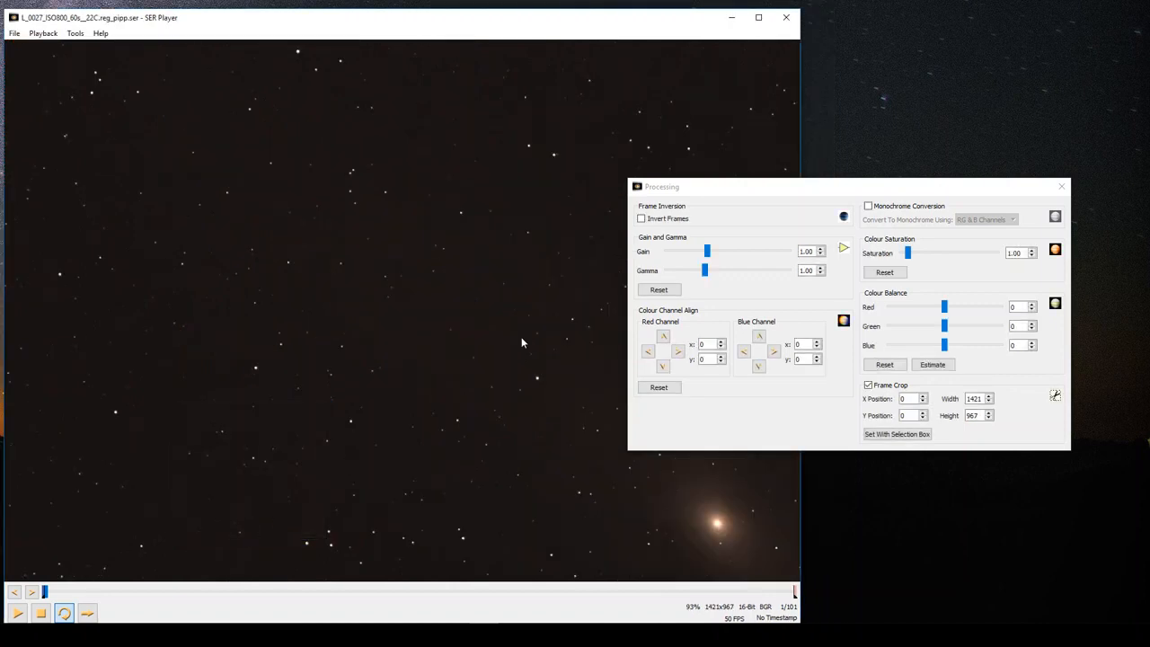
# - Set the gain to 3.00 and gamma to 0.82, and move the processing options clear of the video
pyautogui.moveTo(716, 252); pyautogui.dragTo(787, 254)
pyautogui.click(705, 273)
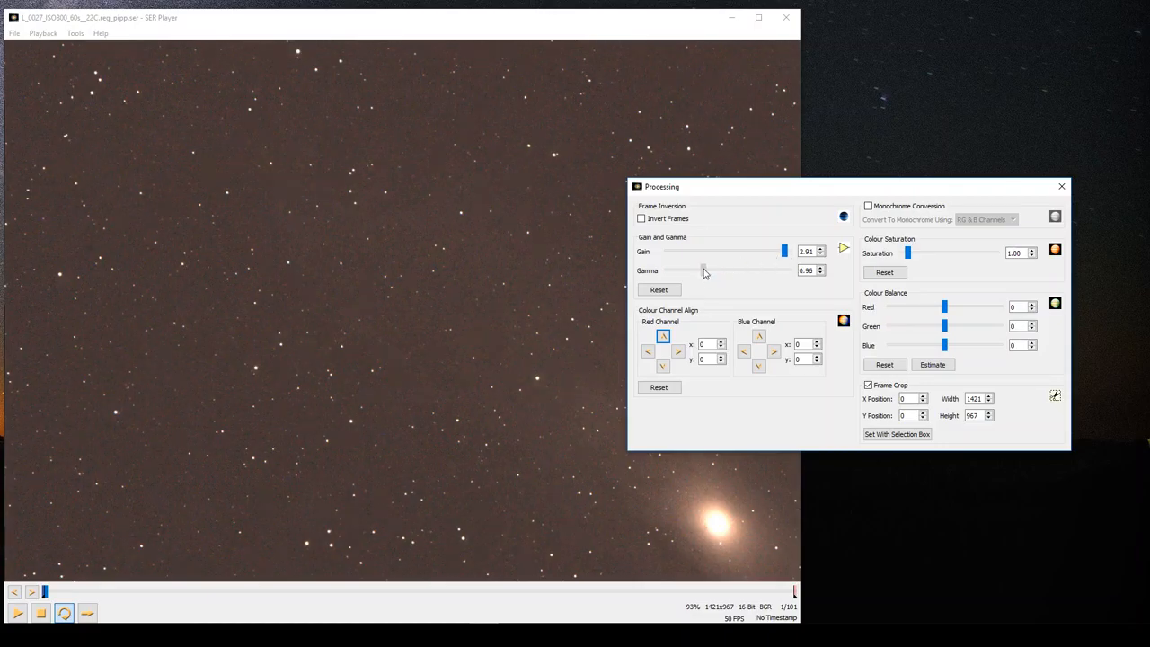
pyautogui.moveTo(703, 273); pyautogui.dragTo(699, 274)
pyautogui.moveTo(784, 253); pyautogui.dragTo(790, 253)
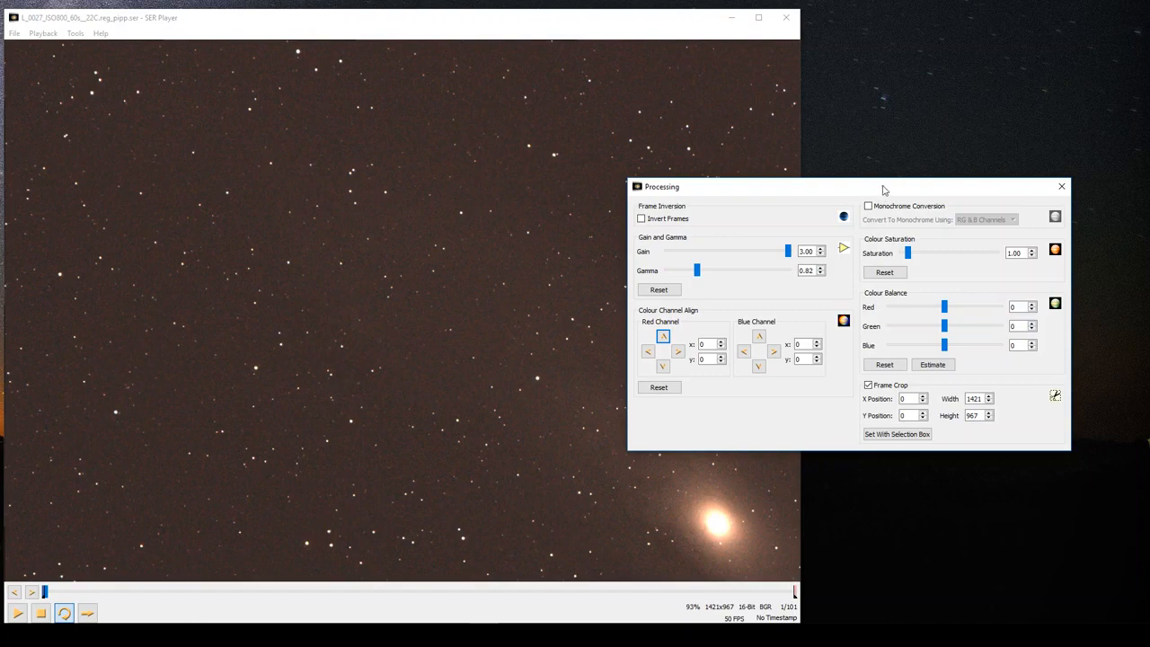
pyautogui.moveTo(817, 188); pyautogui.dragTo(1005, 152)
# - Scrub back and forth through the frames of the upper-left crop to check for moving objects
pyautogui.click(45, 593)
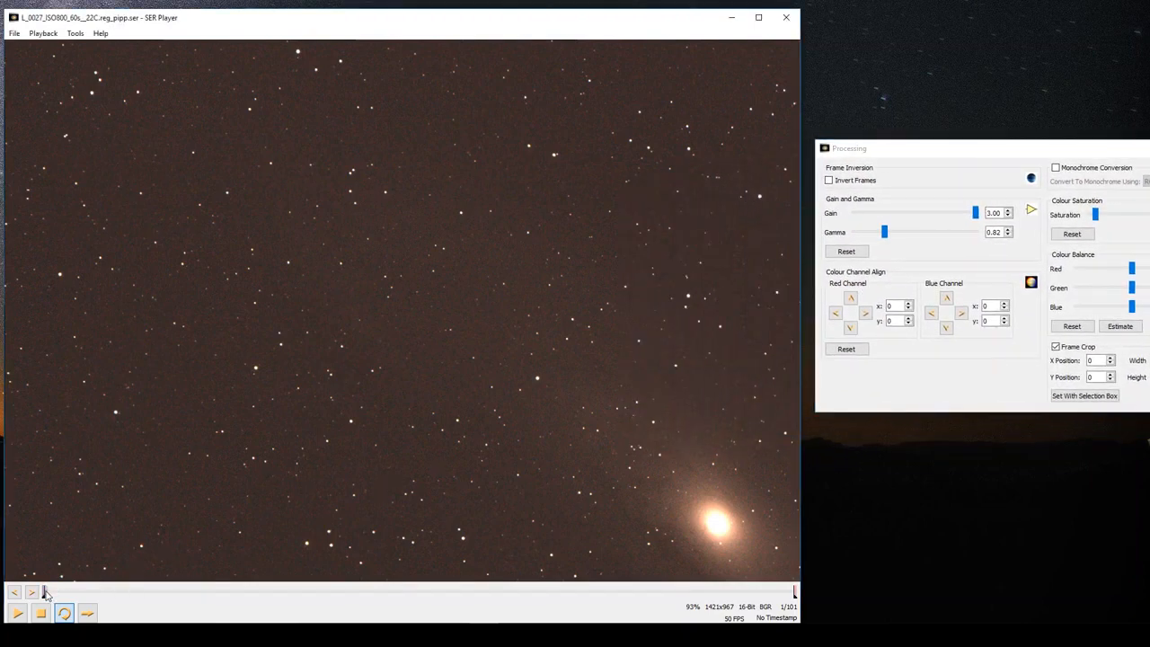
pyautogui.moveTo(48, 596)
pyautogui.mouseDown()
pyautogui.moveTo(707, 593)
pyautogui.moveTo(408, 570)
pyautogui.moveTo(466, 579)
pyautogui.moveTo(449, 588)
pyautogui.moveTo(438, 566)
pyautogui.moveTo(414, 557)
pyautogui.moveTo(200, 559)
pyautogui.mouseUp()
pyautogui.moveTo(109, 559); pyautogui.dragTo(77, 545)
# - Move the crop area to X 1132, Y 0 and scrub through the frames to inspect the upper-right part of the field
pyautogui.click(1085, 395)
pyautogui.moveTo(240, 182); pyautogui.dragTo(654, 161)
pyautogui.click(416, 377)
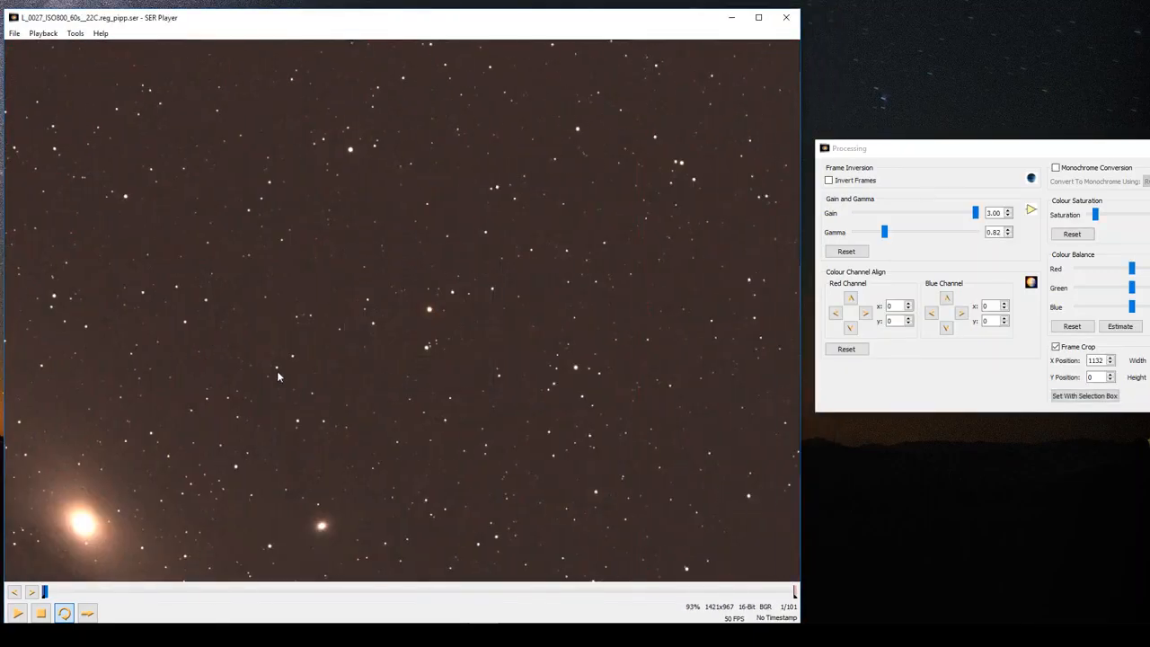
pyautogui.moveTo(51, 589); pyautogui.dragTo(270, 591)
pyautogui.moveTo(274, 593); pyautogui.dragTo(486, 602)
pyautogui.moveTo(493, 609)
pyautogui.mouseDown()
pyautogui.moveTo(503, 608)
pyautogui.moveTo(489, 601)
pyautogui.mouseUp()
pyautogui.click(493, 601)
pyautogui.moveTo(493, 592); pyautogui.dragTo(426, 593)
pyautogui.moveTo(368, 556); pyautogui.dragTo(183, 551)
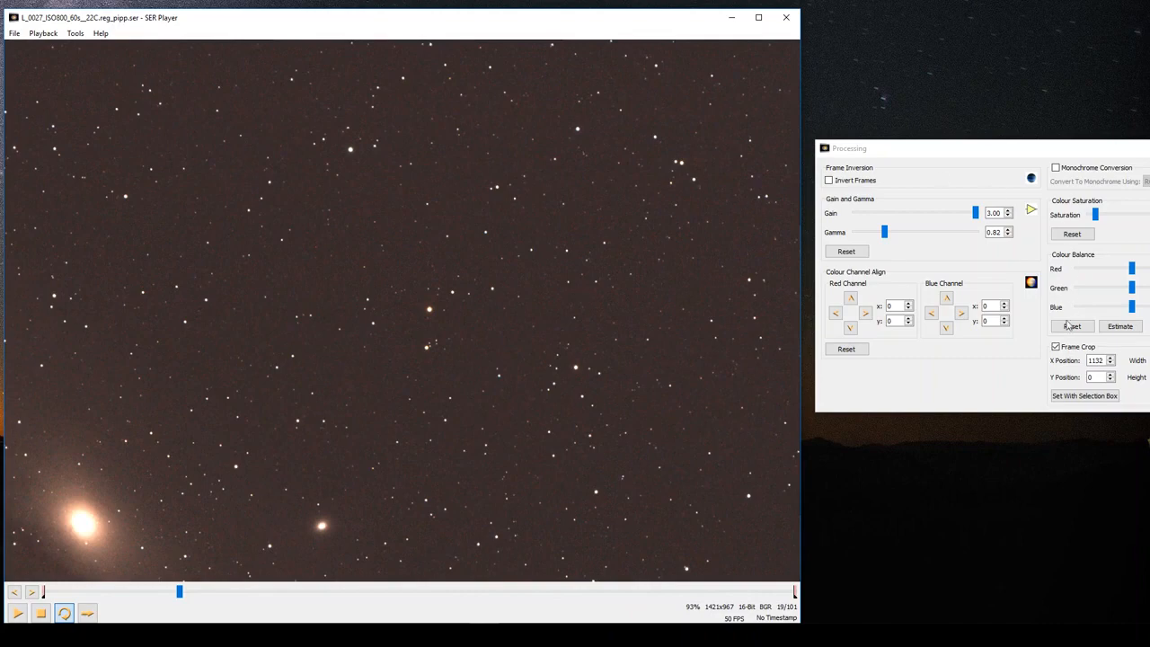
# - Move the crop area to X 0, Y 701 and scrub through the frames to inspect the lower-left part of the field
pyautogui.click(1078, 396)
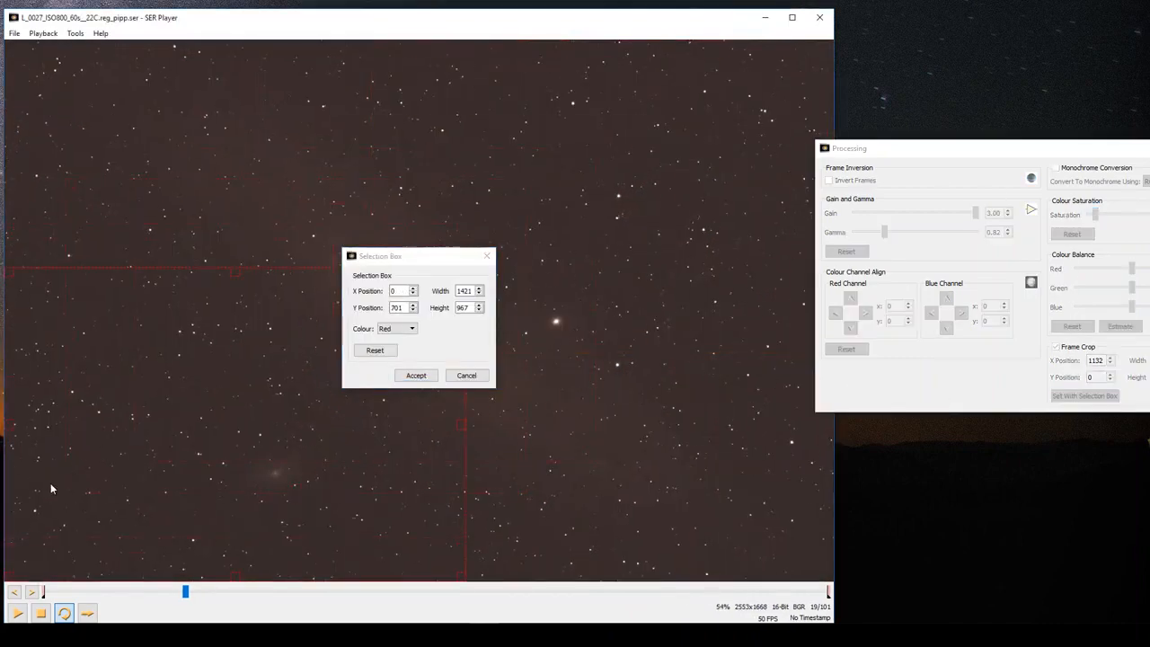
pyautogui.click(413, 378)
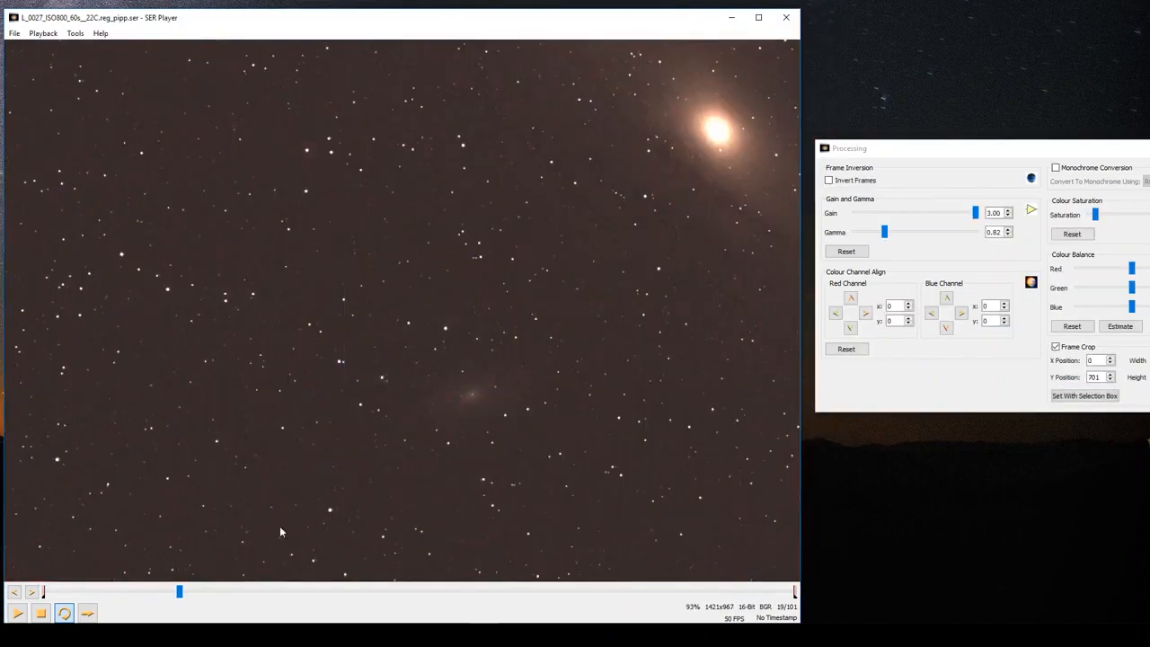
pyautogui.moveTo(180, 593); pyautogui.dragTo(389, 566)
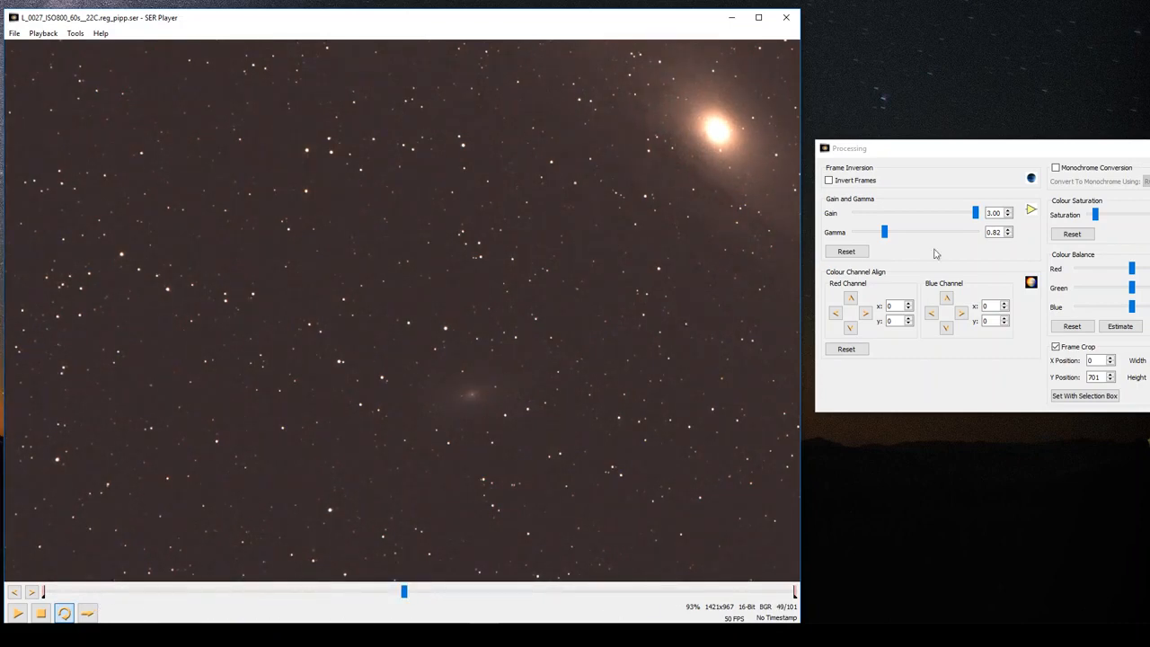
# - Move the crop area to X 1132, Y 701 and scrub through the frames to inspect the lower-right part of the field
pyautogui.click(1085, 395)
pyautogui.moveTo(315, 351); pyautogui.dragTo(626, 370)
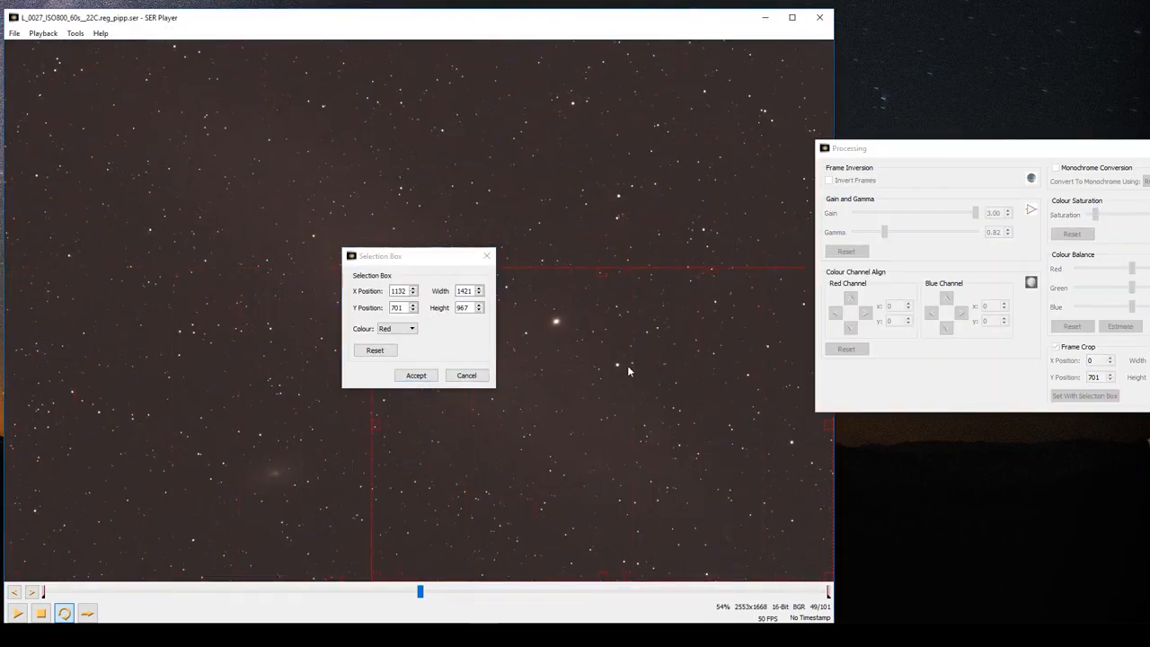
pyautogui.click(415, 375)
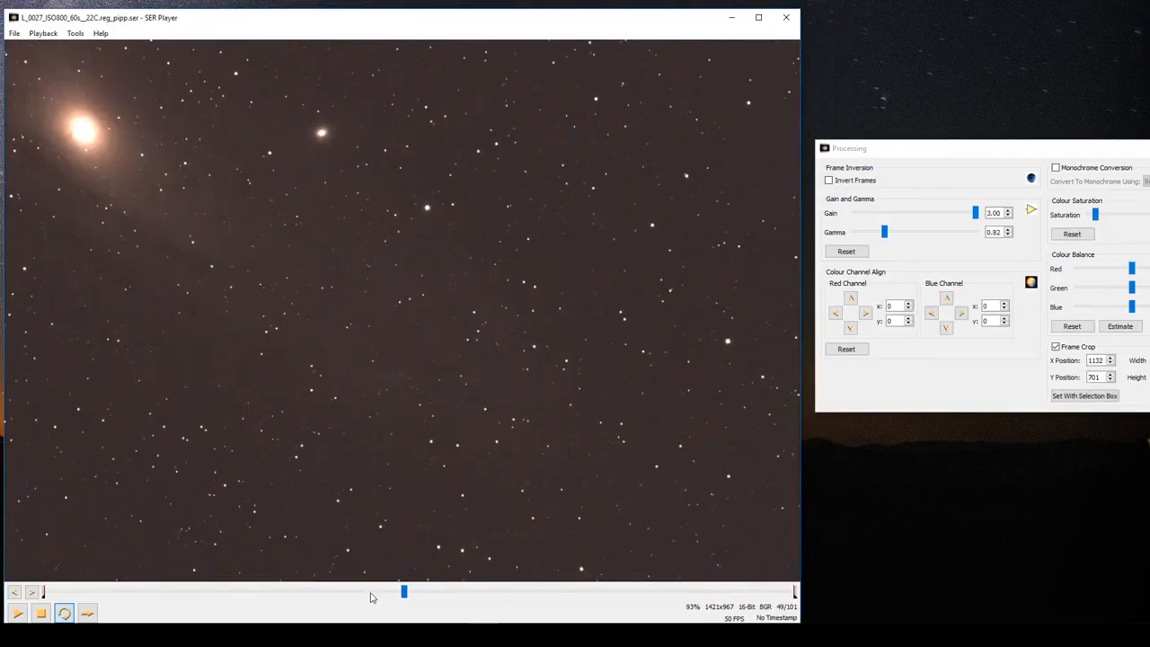
pyautogui.moveTo(404, 597); pyautogui.dragTo(355, 571)
pyautogui.moveTo(250, 570); pyautogui.dragTo(52, 594)
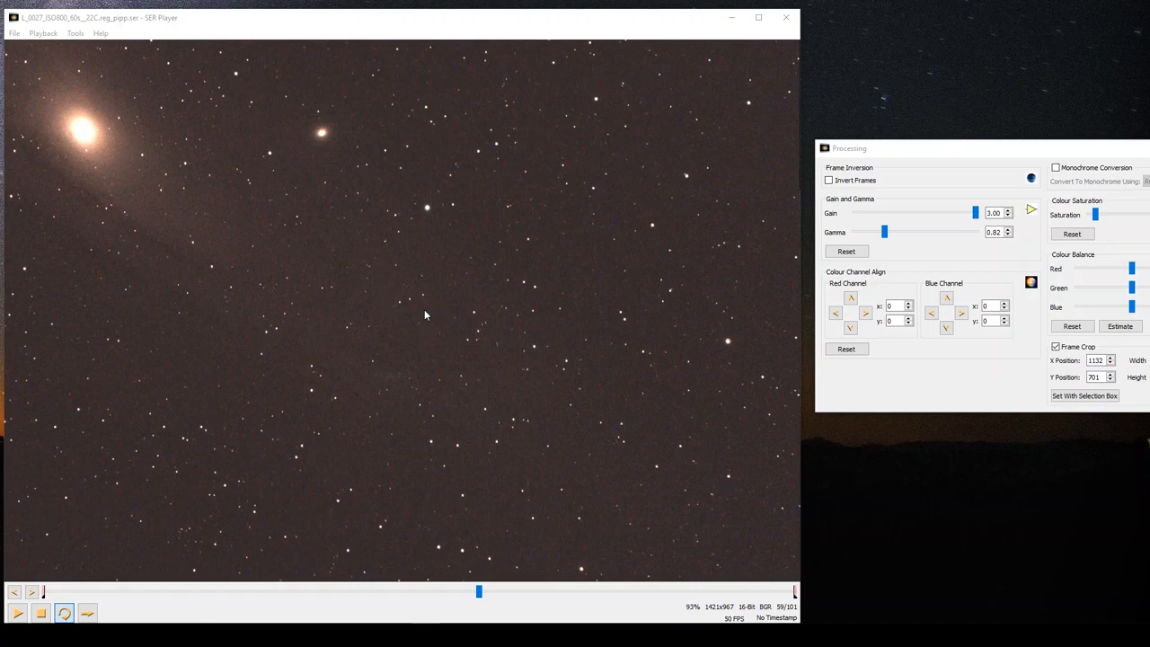
# - Close the M31 video and open the SER file in pipp_20181003_172251 under INT lights of the 2018.05.08 M101 CAT EYE INTEGRAL folder
pyautogui.click(787, 20)
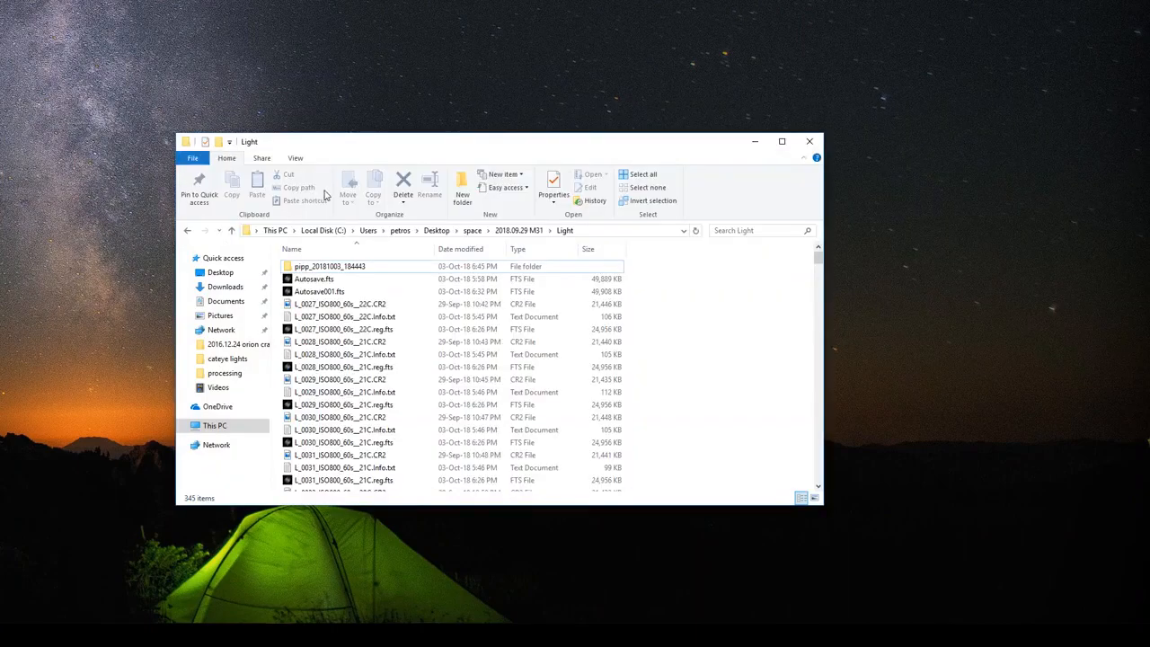
pyautogui.click(472, 231)
pyautogui.doubleClick(358, 357)
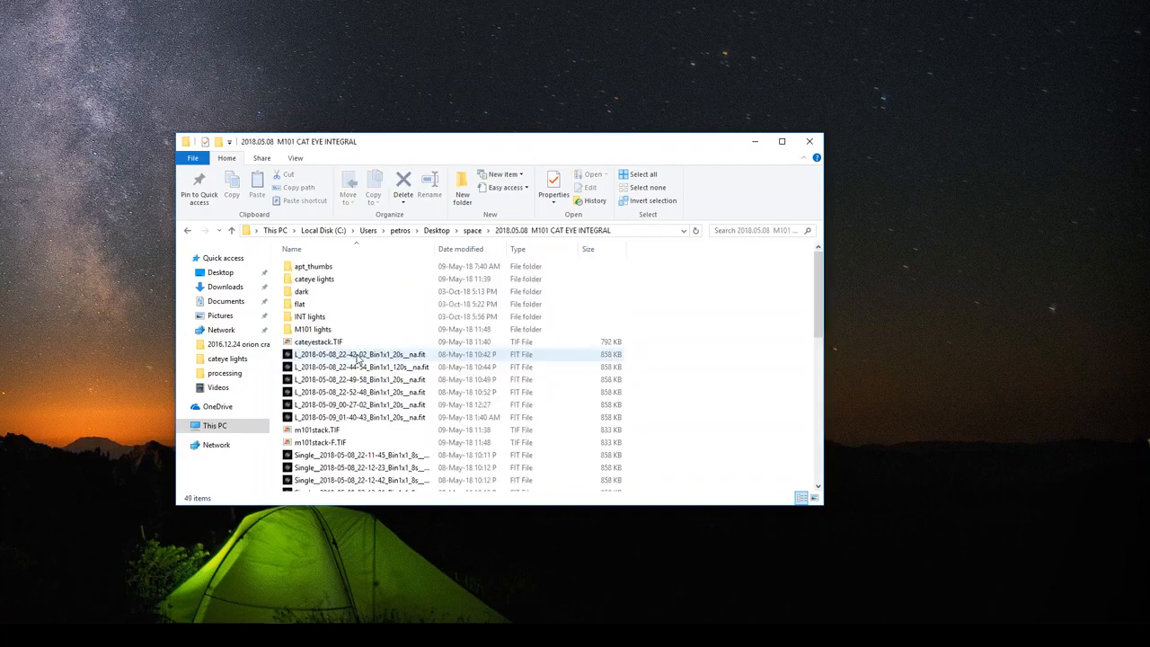
pyautogui.doubleClick(310, 318)
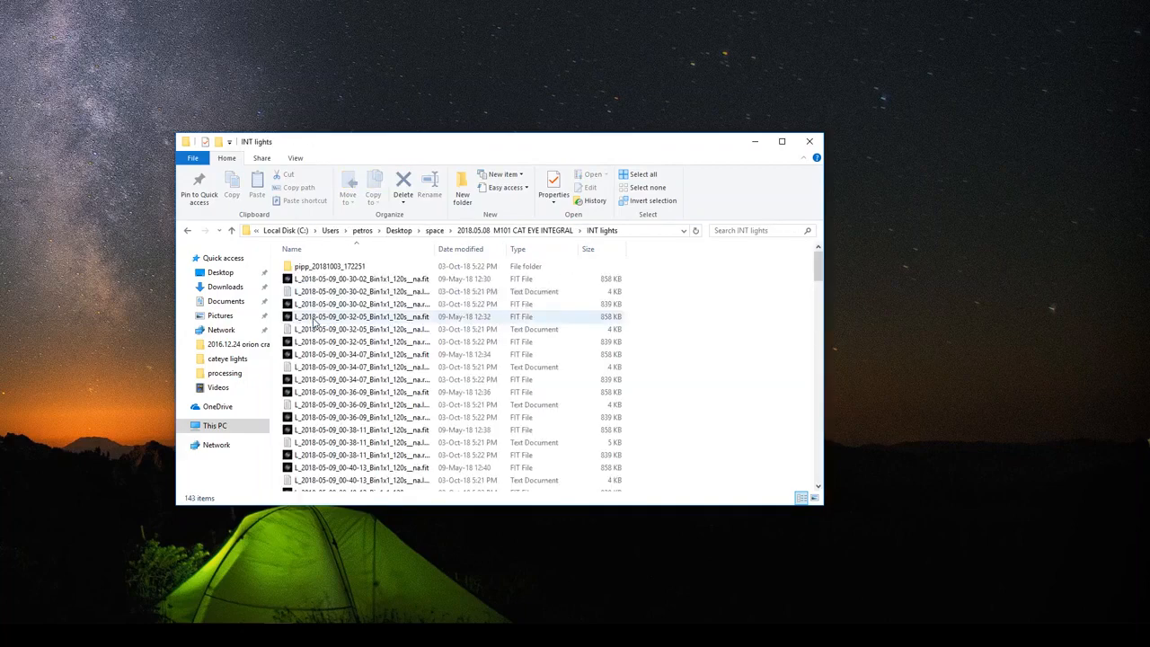
pyautogui.doubleClick(314, 267)
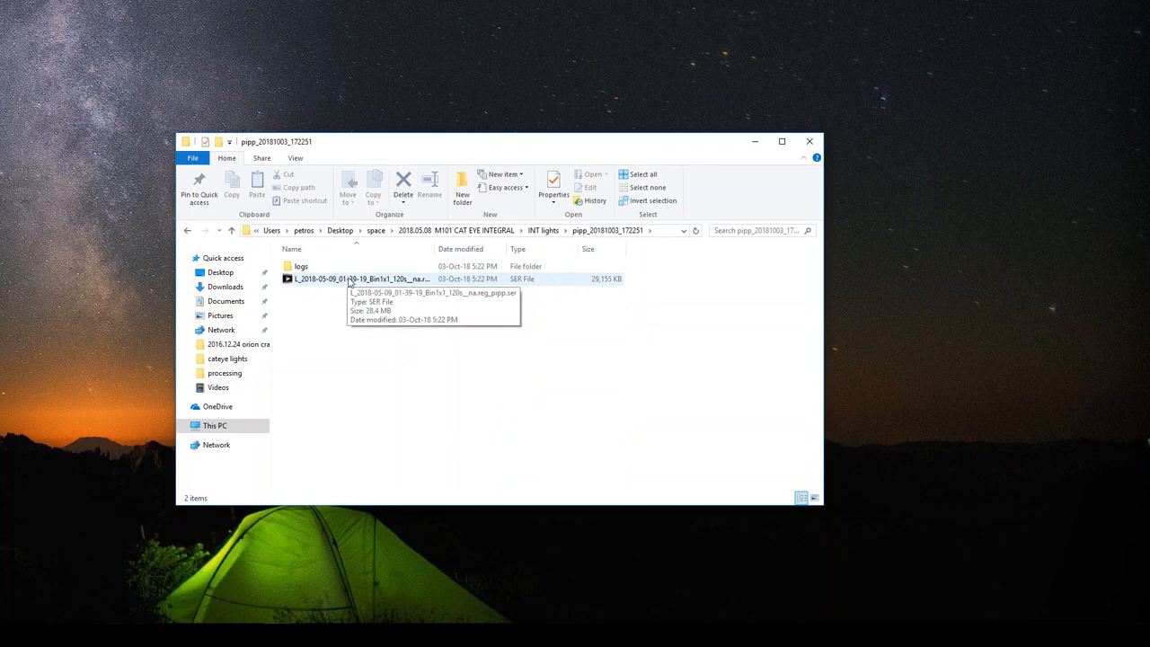
pyautogui.click(350, 279)
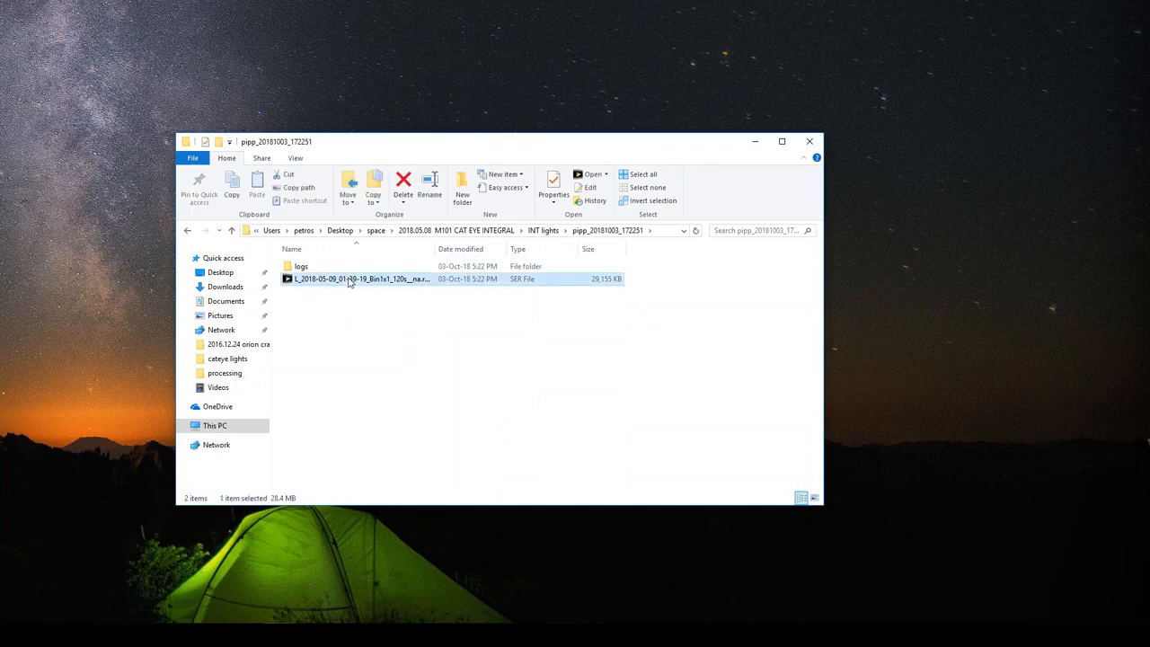
pyautogui.doubleClick(319, 282)
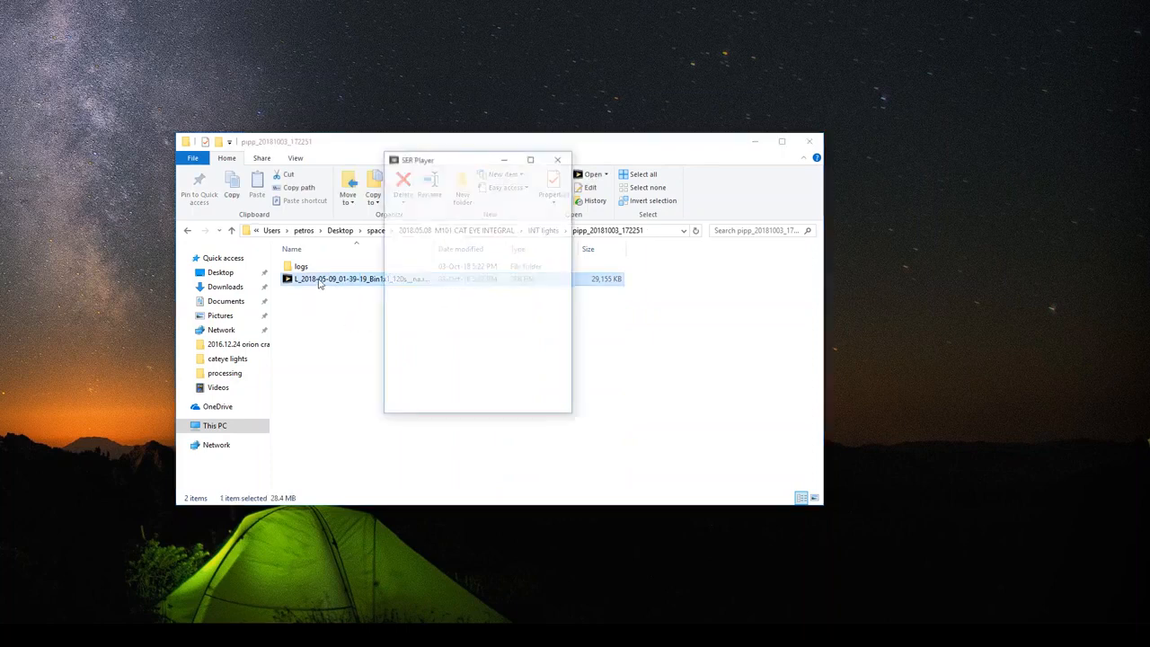
# - Minimize the folder window, reposition the player window on the desktop, and stop the video's playback
pyautogui.click(755, 144)
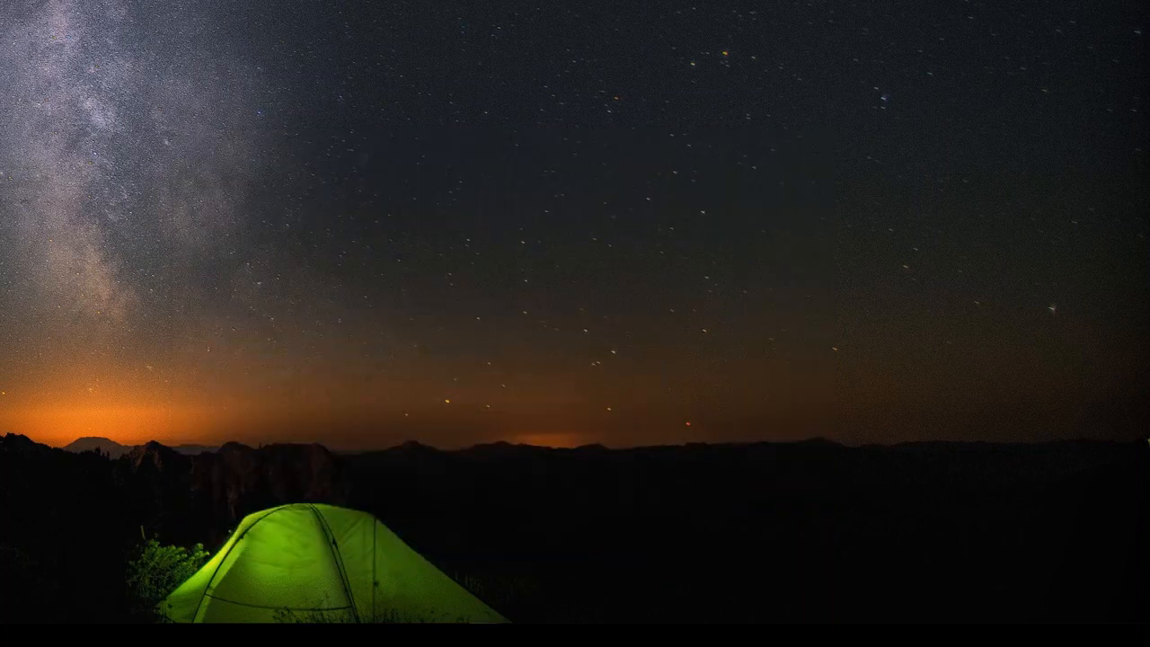
pyautogui.moveTo(495, 87); pyautogui.dragTo(417, 77)
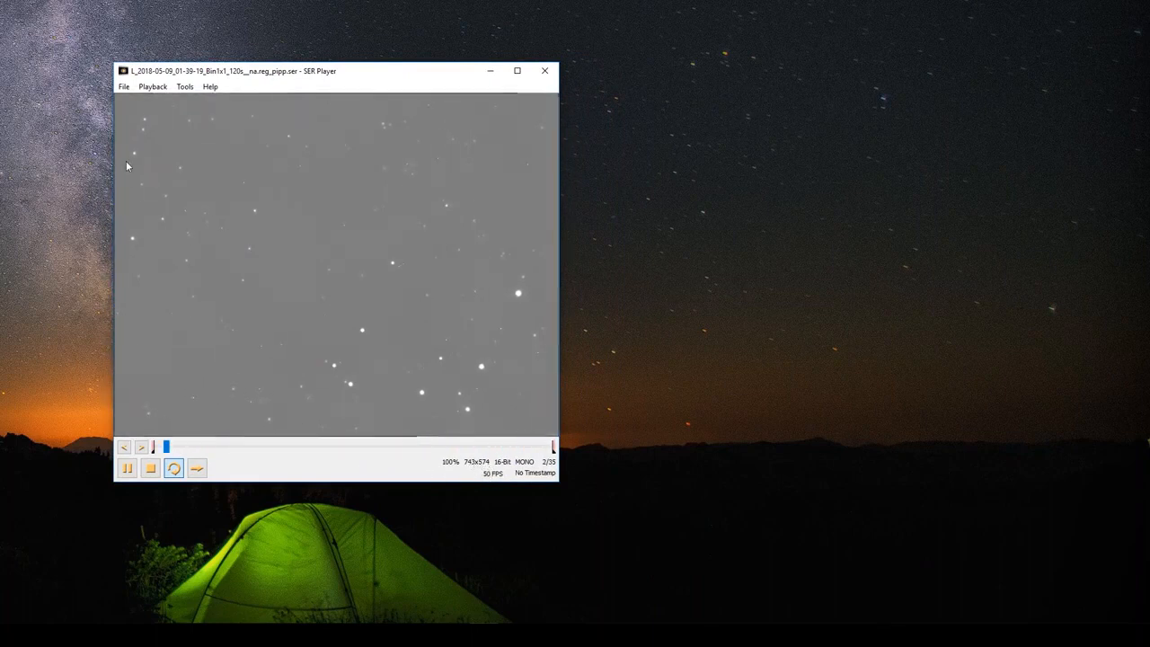
pyautogui.click(150, 468)
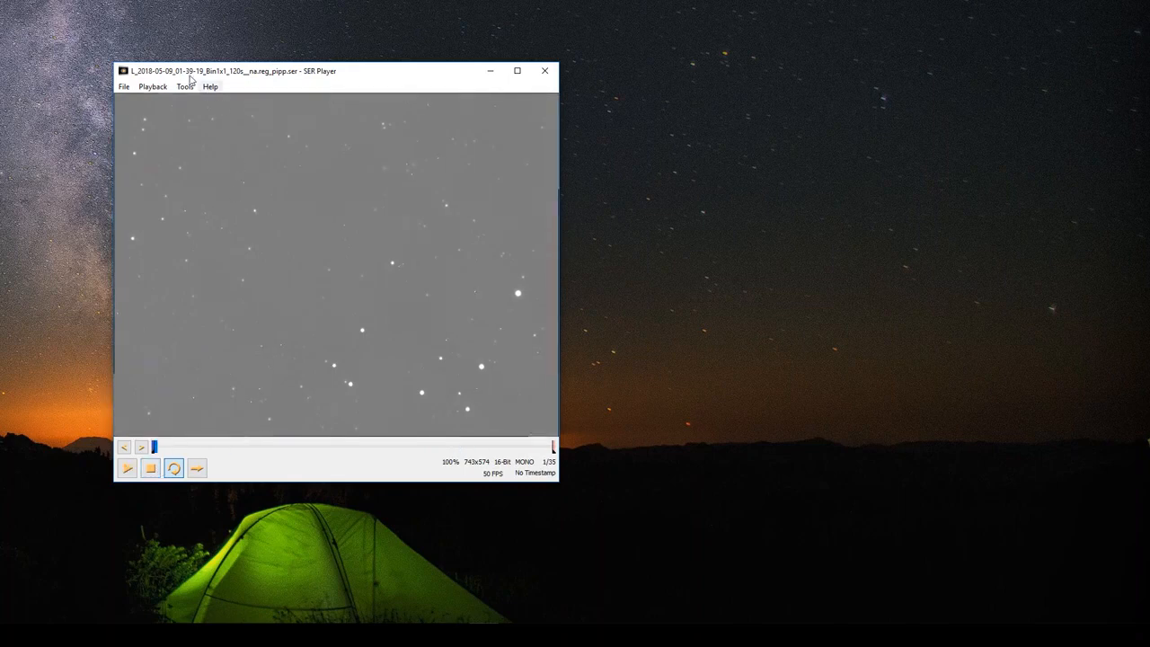
# - Place the processing options beside the video, and set the gain to 1.51 and gamma to 0.32
pyautogui.click(181, 87)
pyautogui.click(210, 133)
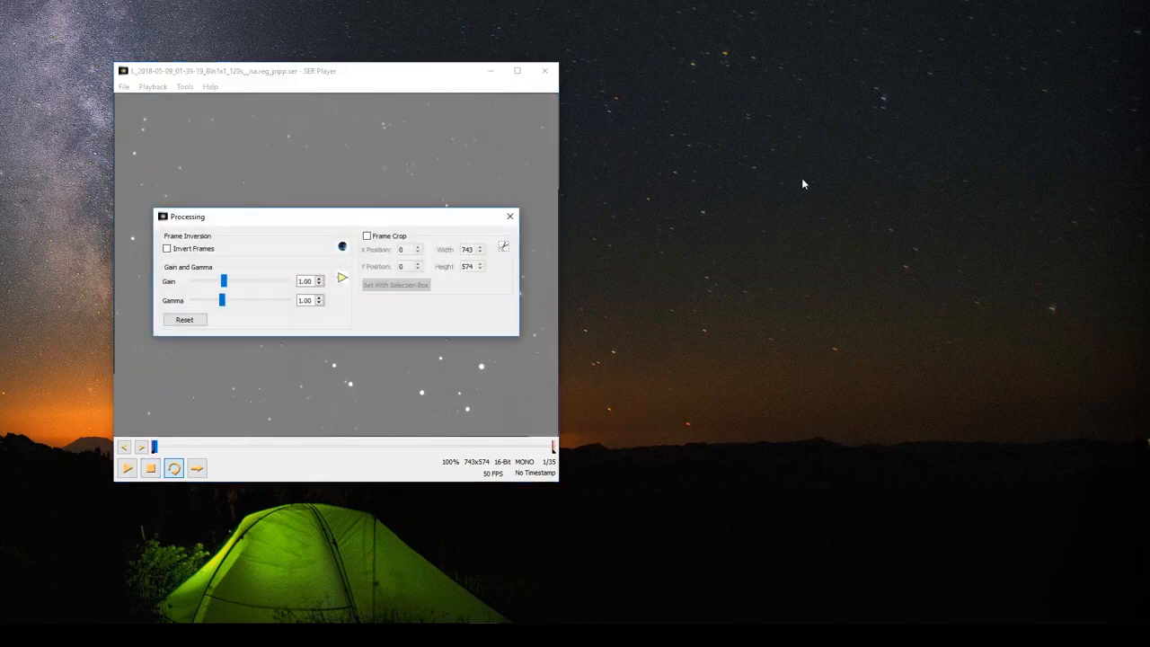
pyautogui.moveTo(396, 216); pyautogui.dragTo(896, 264)
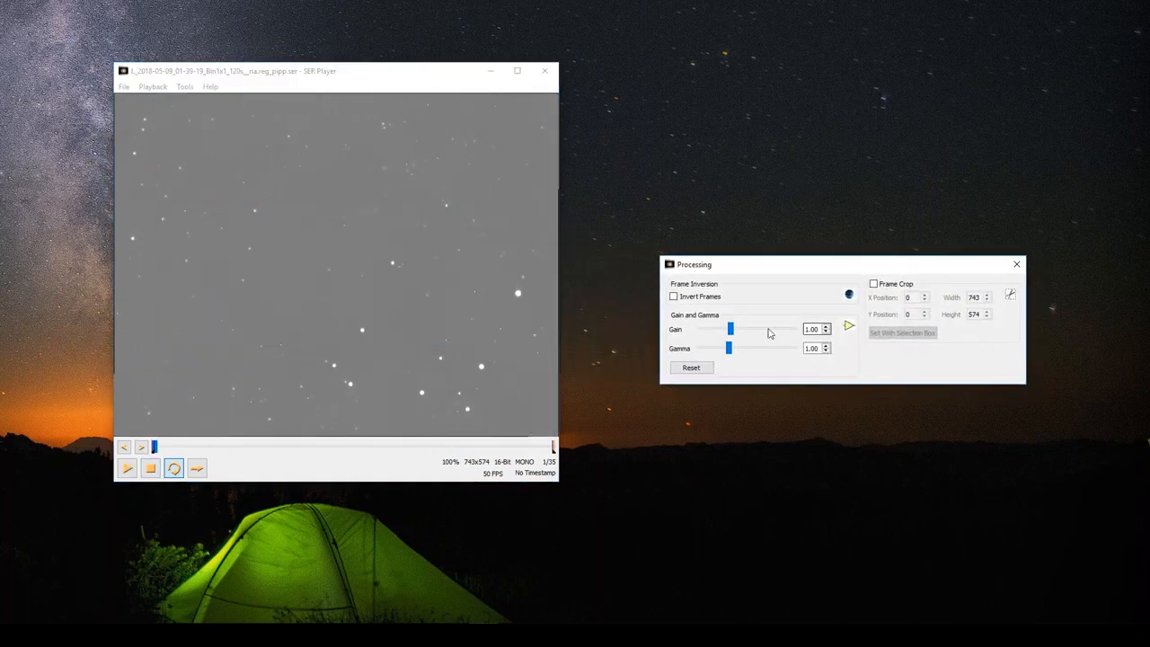
pyautogui.moveTo(732, 331)
pyautogui.mouseDown()
pyautogui.moveTo(762, 326)
pyautogui.moveTo(705, 349)
pyautogui.moveTo(763, 329)
pyautogui.moveTo(746, 337)
pyautogui.mouseUp()
pyautogui.moveTo(766, 266); pyautogui.dragTo(746, 247)
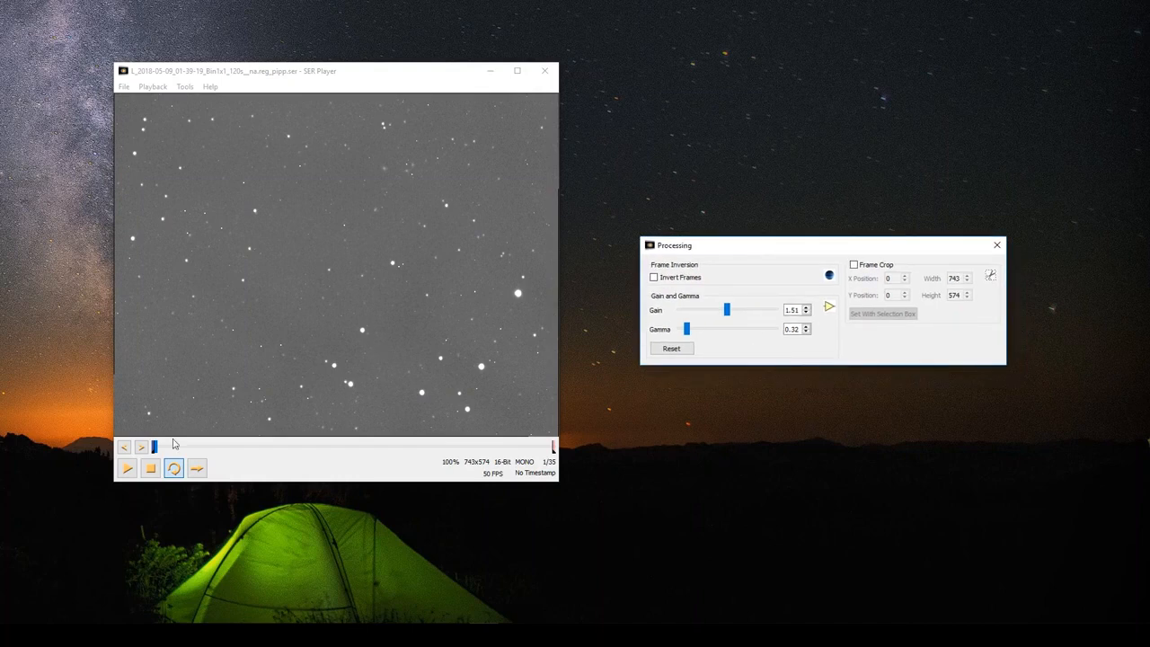
# - Scrub through the monochrome video's frames toward the end to look for objects moving against the stars
pyautogui.moveTo(156, 447); pyautogui.dragTo(458, 446)
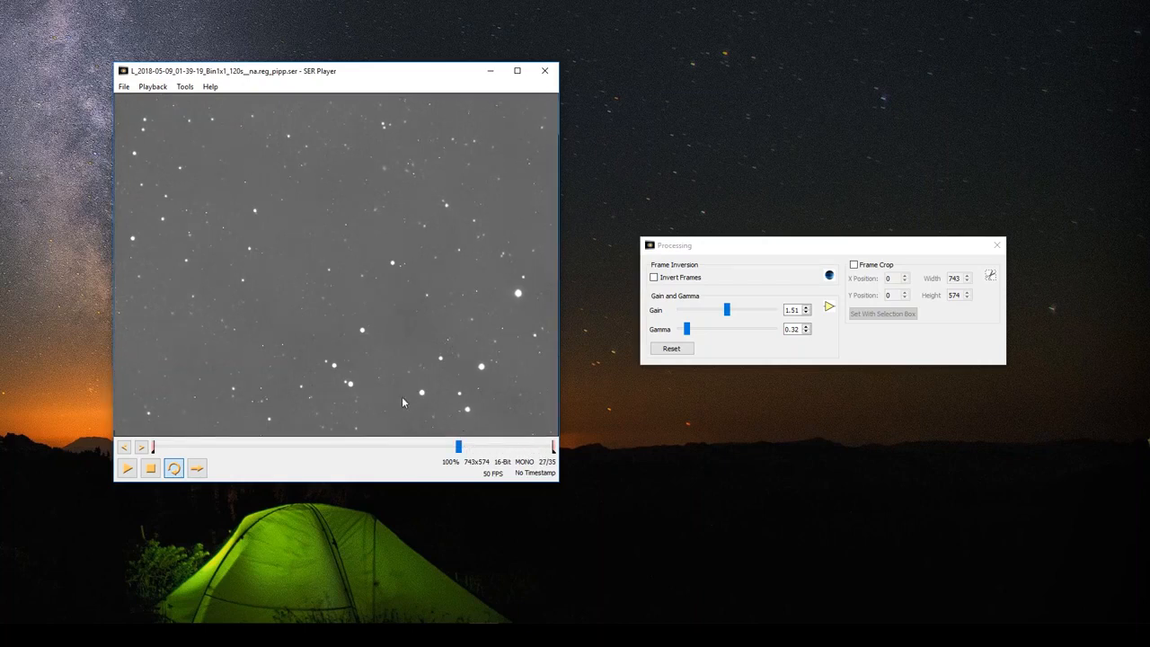
pyautogui.moveTo(458, 446); pyautogui.dragTo(486, 452)
pyautogui.click(483, 449)
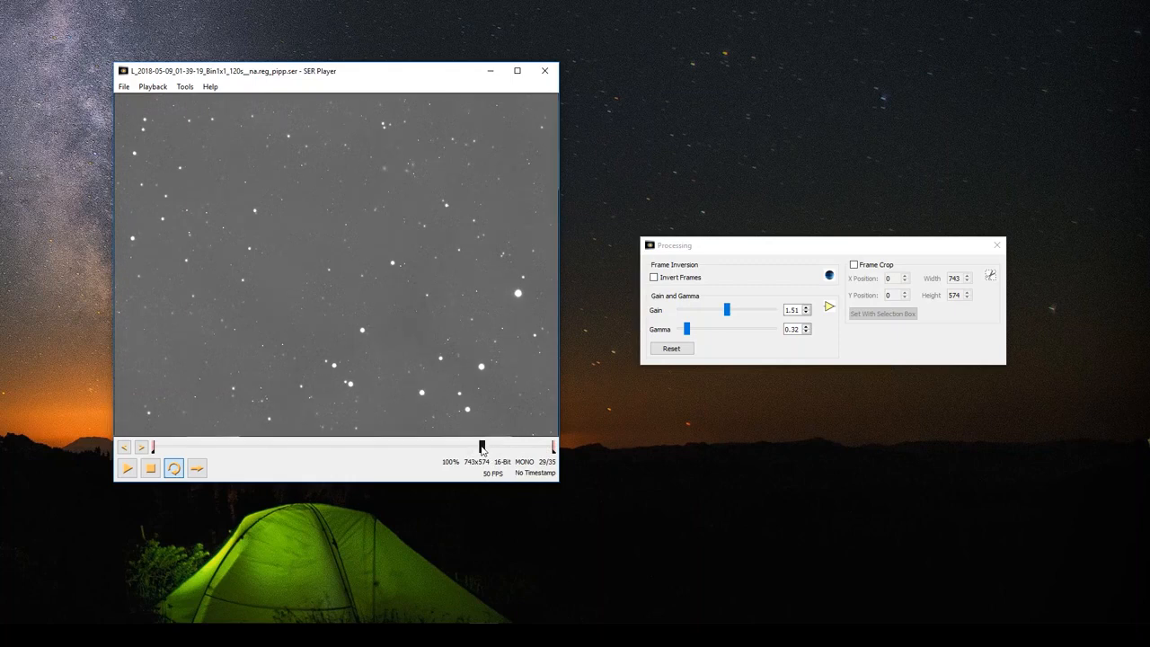
pyautogui.moveTo(482, 449)
pyautogui.mouseDown()
pyautogui.moveTo(157, 452)
pyautogui.moveTo(519, 448)
pyautogui.moveTo(494, 449)
pyautogui.mouseUp()
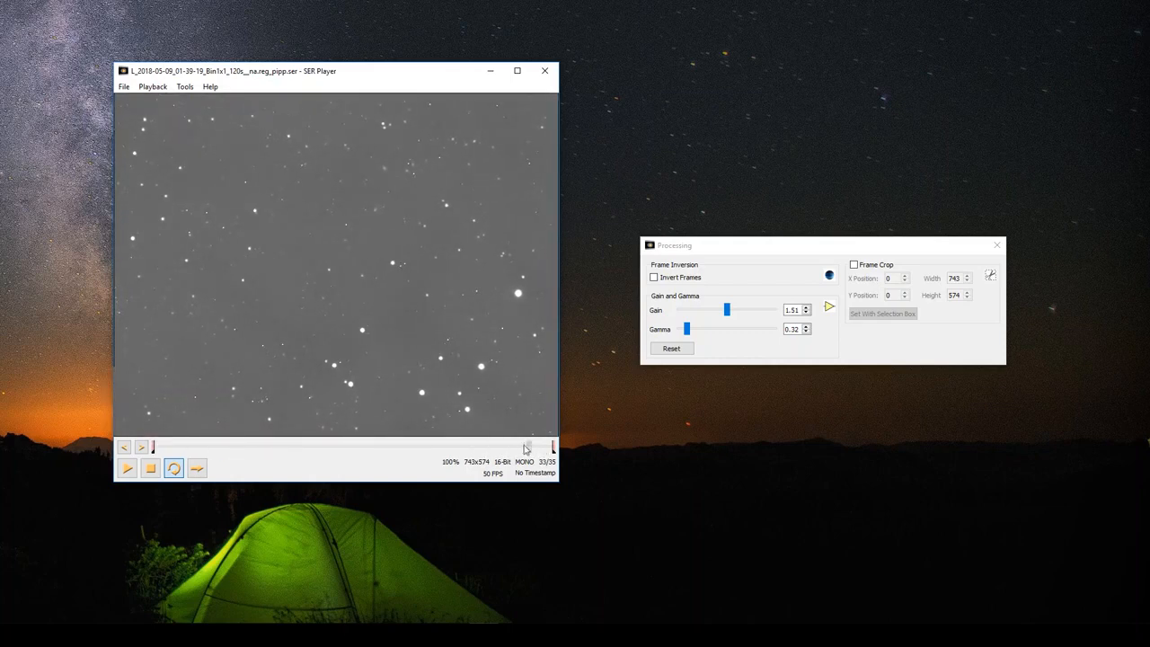